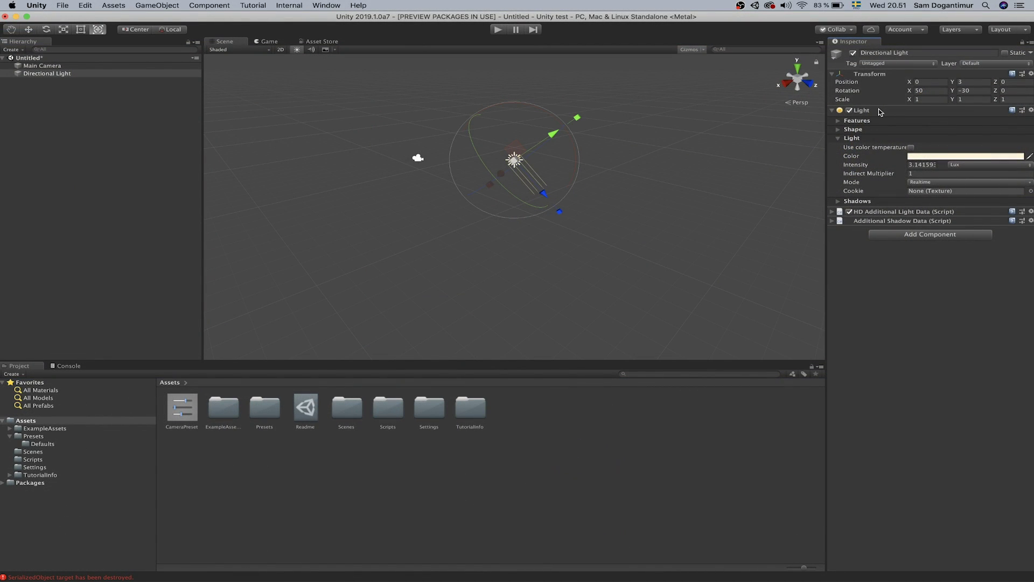
Move the Directional Light's Light component down two places, below Additional Shadow Data.
{"action": "right_click", "coordinate": [881, 109]}
{"action": "left_click", "coordinate": [899, 127]}
{"action": "right_click", "coordinate": [873, 122]}
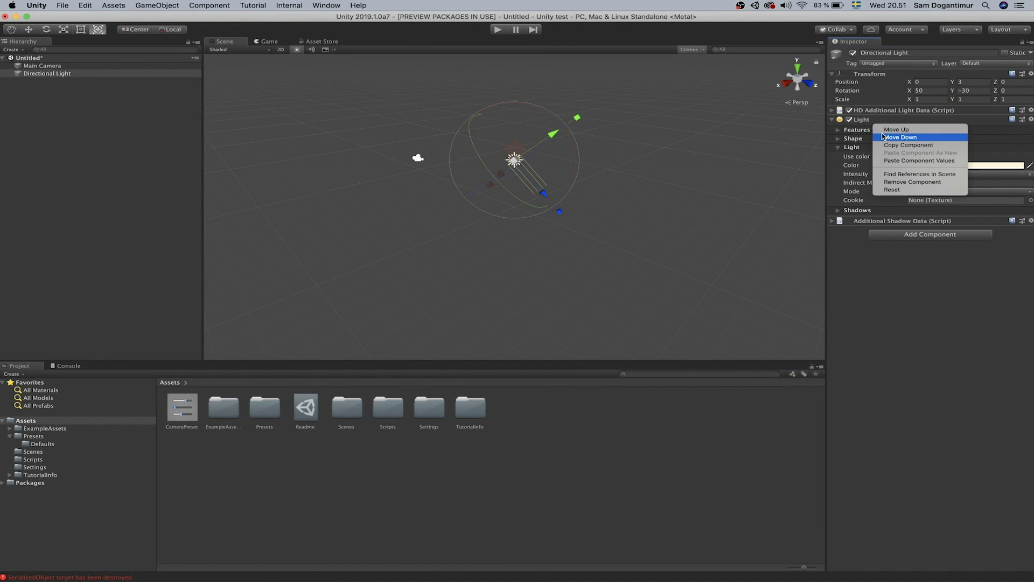
{"action": "left_click", "coordinate": [884, 138]}
Copy the Light component and paste it as a new component onto the Main Camera.
{"action": "right_click", "coordinate": [877, 135]}
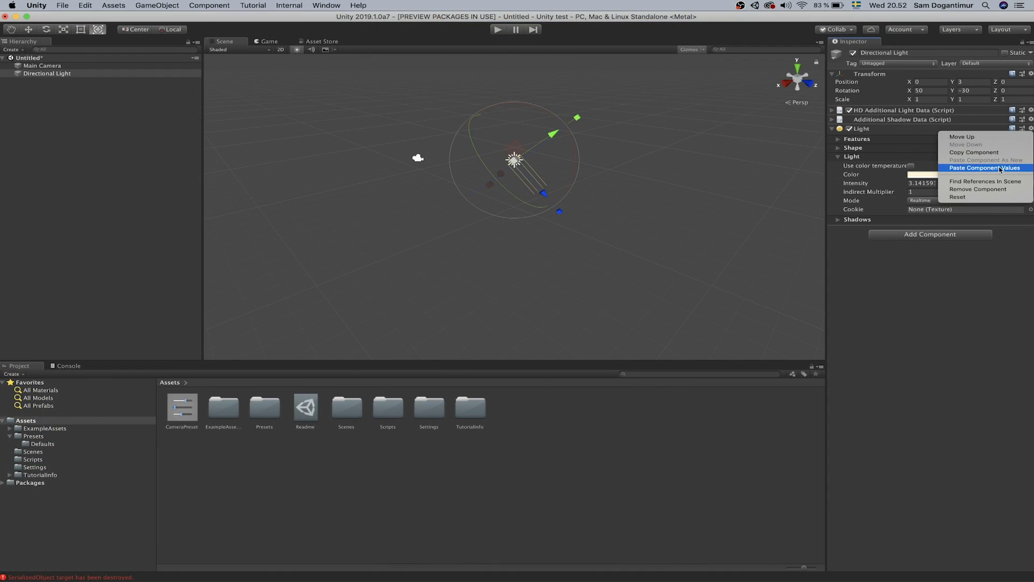
{"action": "left_click", "coordinate": [986, 168]}
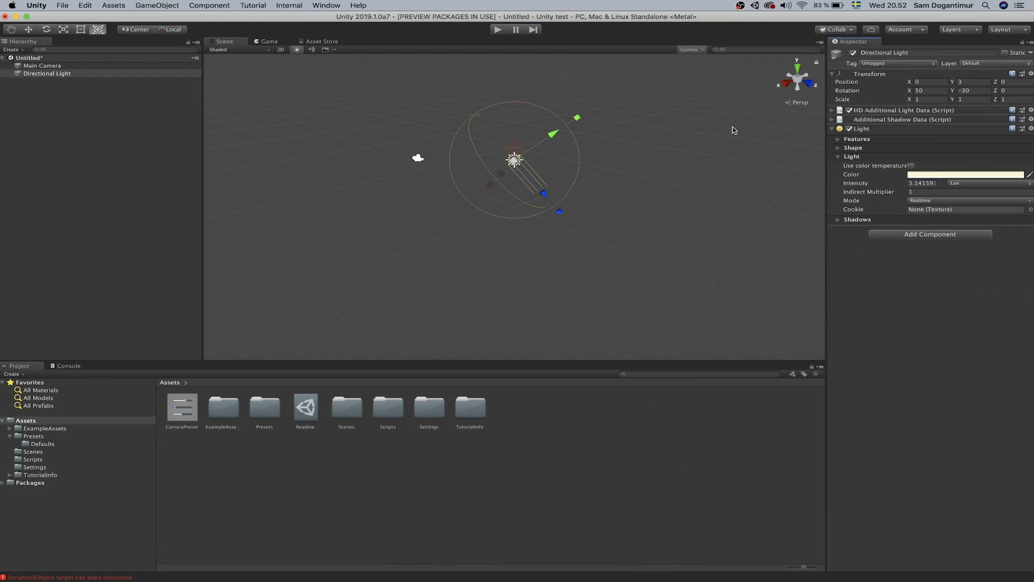
{"action": "left_click", "coordinate": [3, 66]}
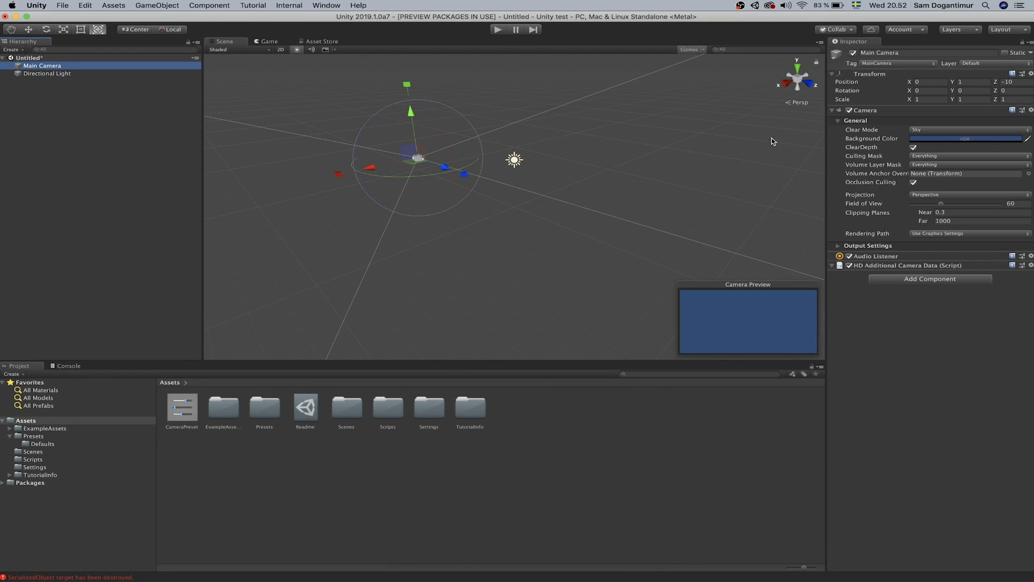
{"action": "right_click", "coordinate": [870, 118]}
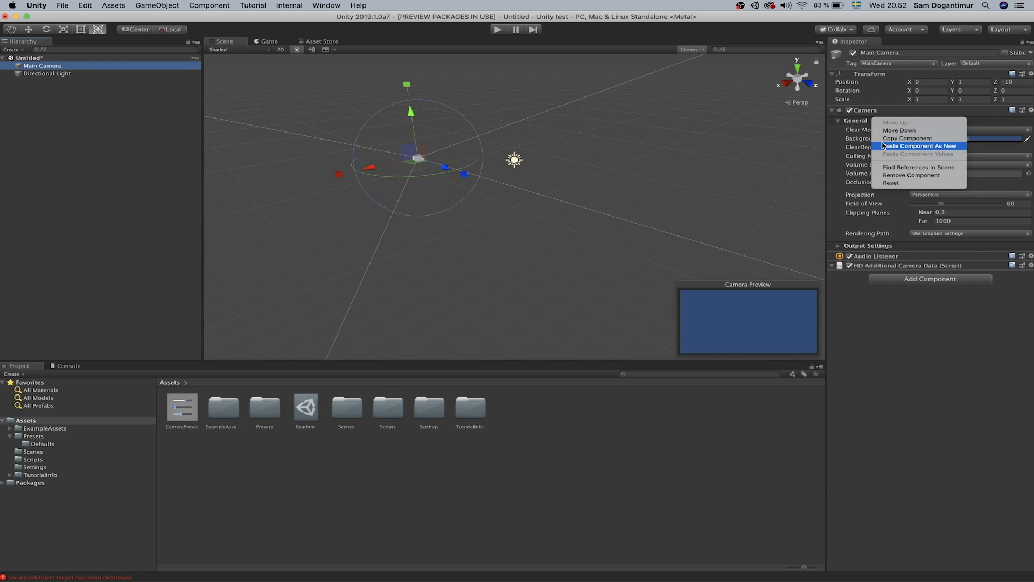
{"action": "left_click", "coordinate": [878, 146]}
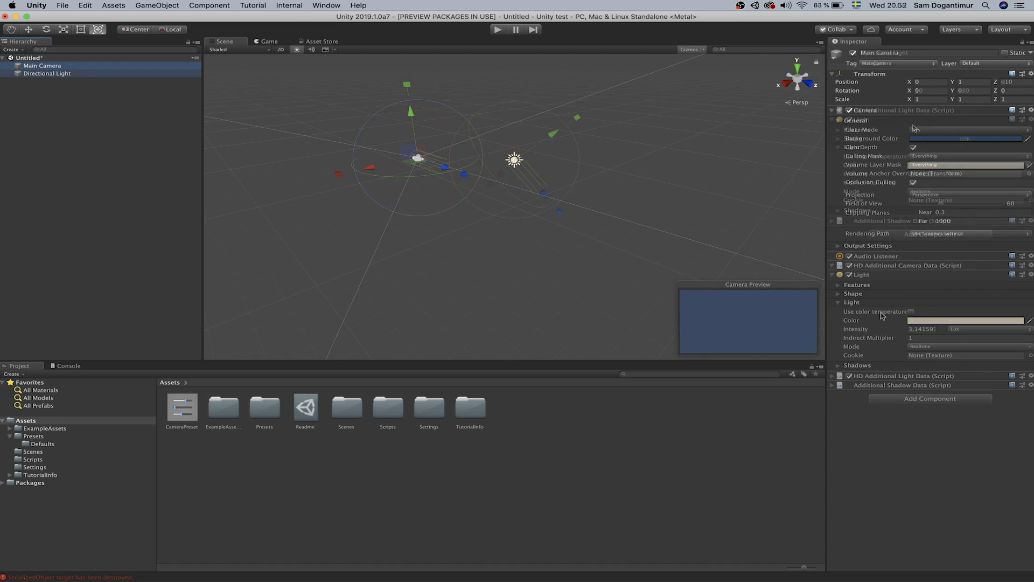
Enter the expressions 0+5 and then 5*15 into the Directional Light's Position X field.
{"action": "left_click", "coordinate": [47, 73]}
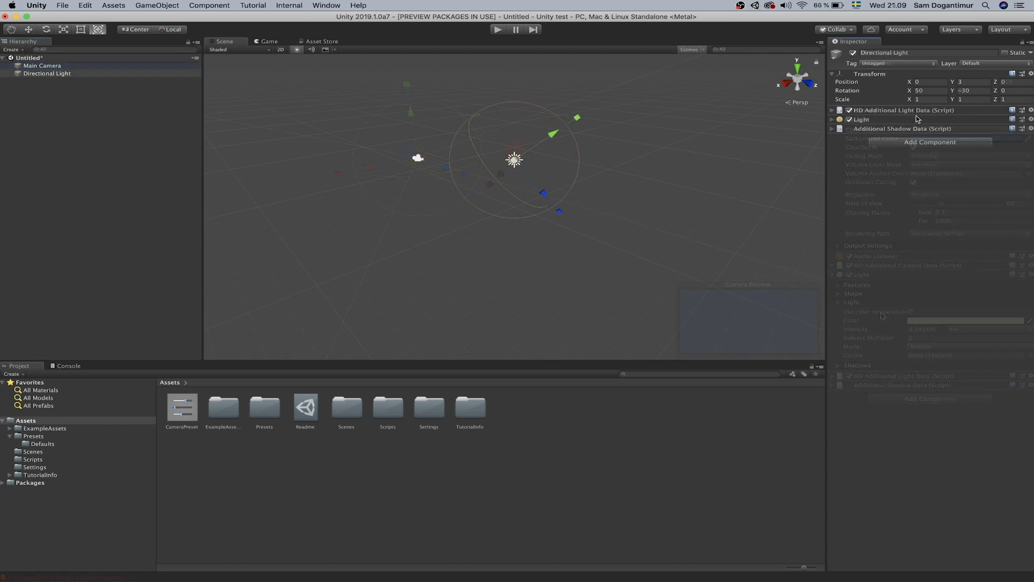
{"action": "left_click", "coordinate": [928, 83]}
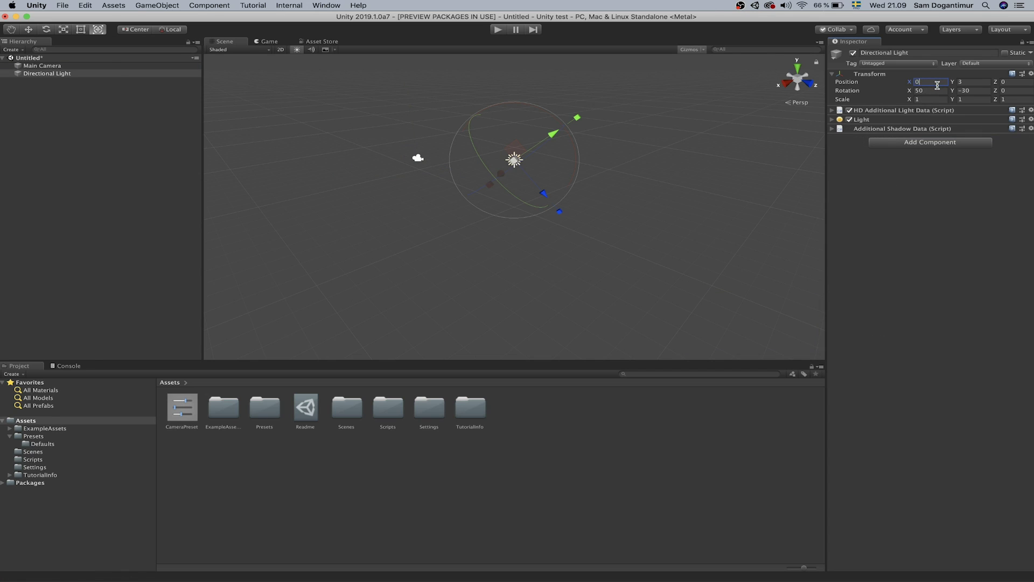
{"action": "type", "text": "+"}
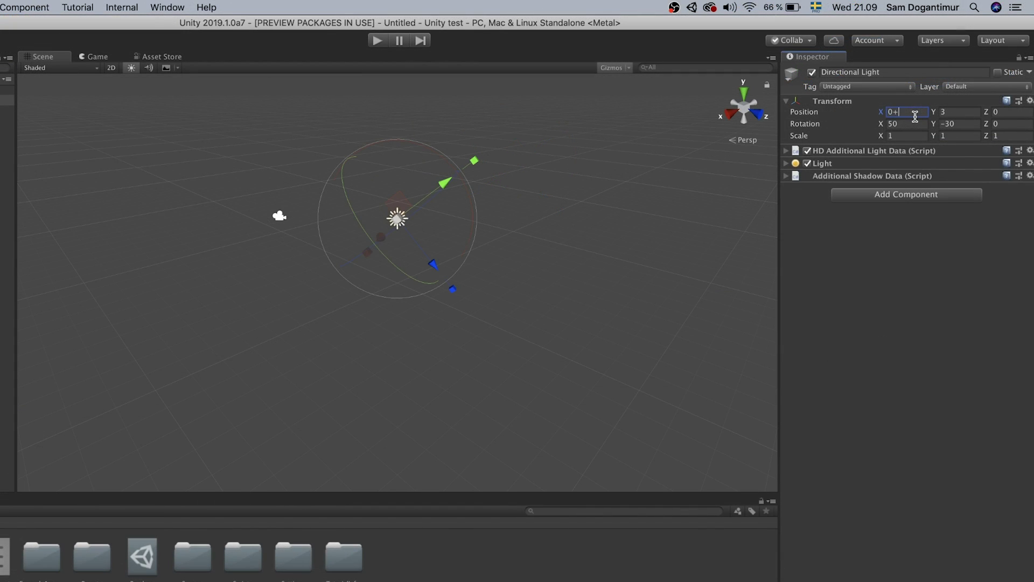
{"action": "type", "text": "5"}
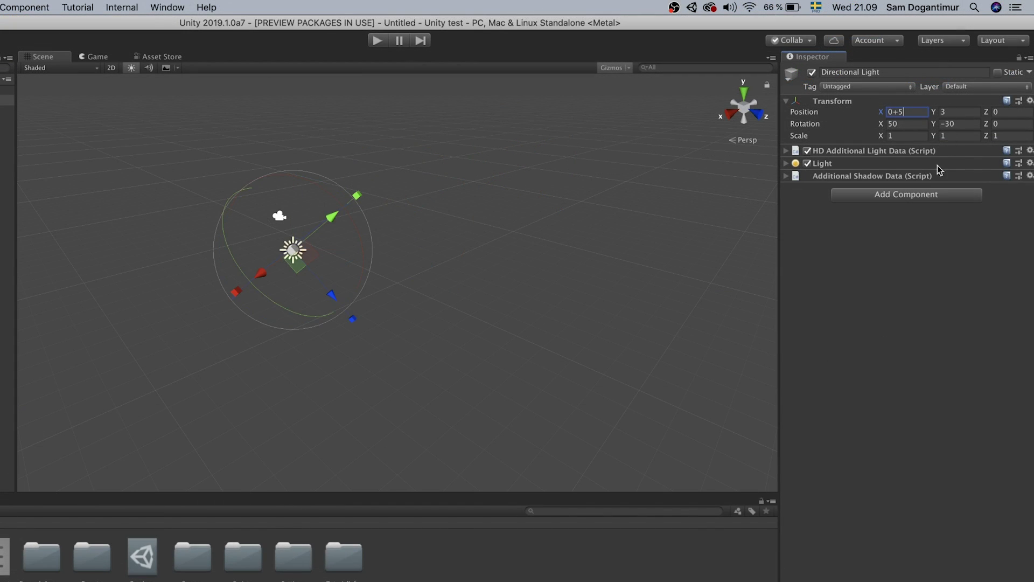
{"action": "key", "text": "Return"}
{"action": "left_click", "coordinate": [922, 112]}
{"action": "type", "text": "*15"}
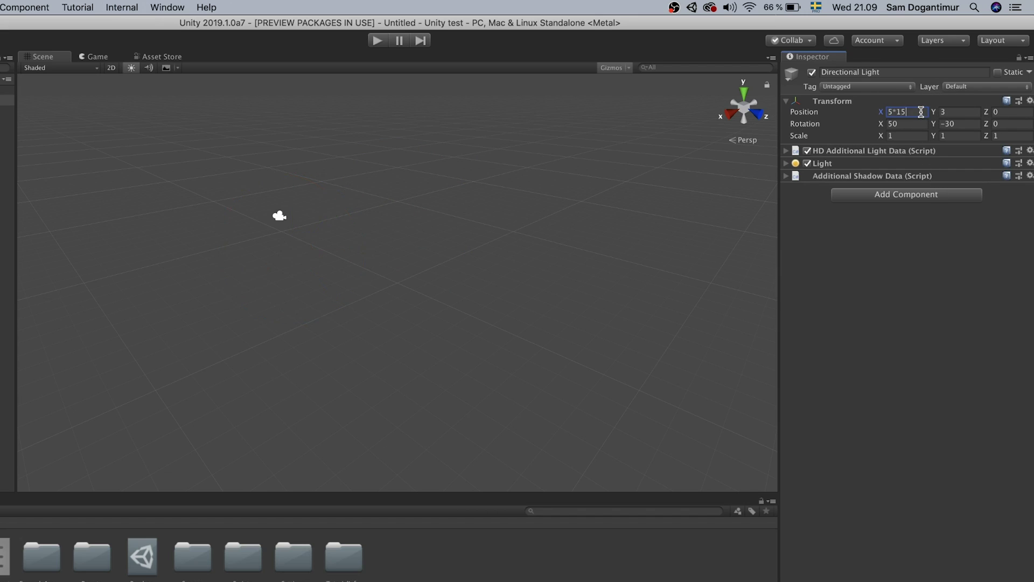
{"action": "left_click", "coordinate": [920, 112]}
Commit Position X as 25, scroll the Camera manual to Properties, then minimise Safari.
{"action": "left_click", "coordinate": [867, 250]}
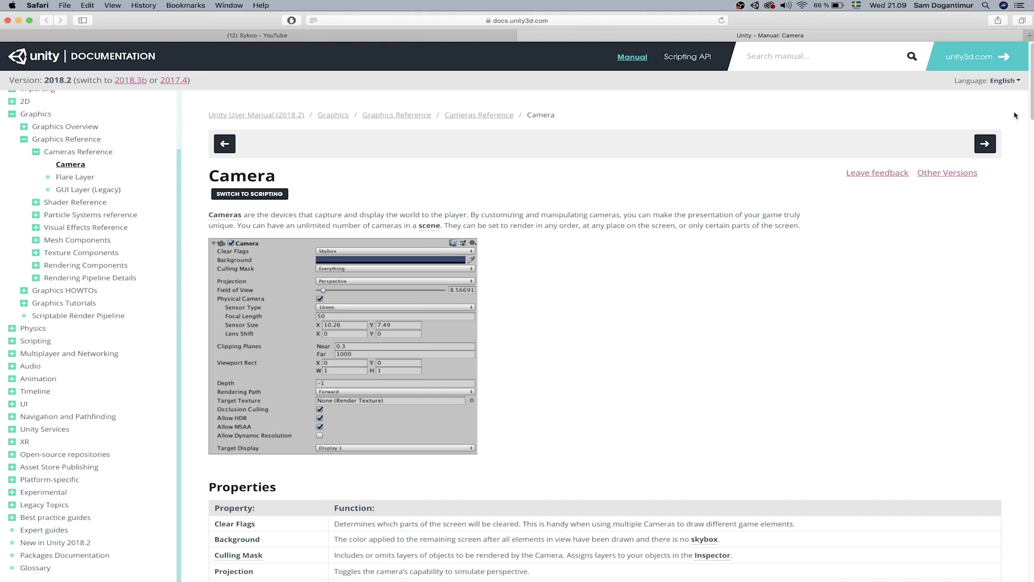
{"action": "scroll", "coordinate": [722, 193], "scroll_direction": "down", "scroll_amount": 10}
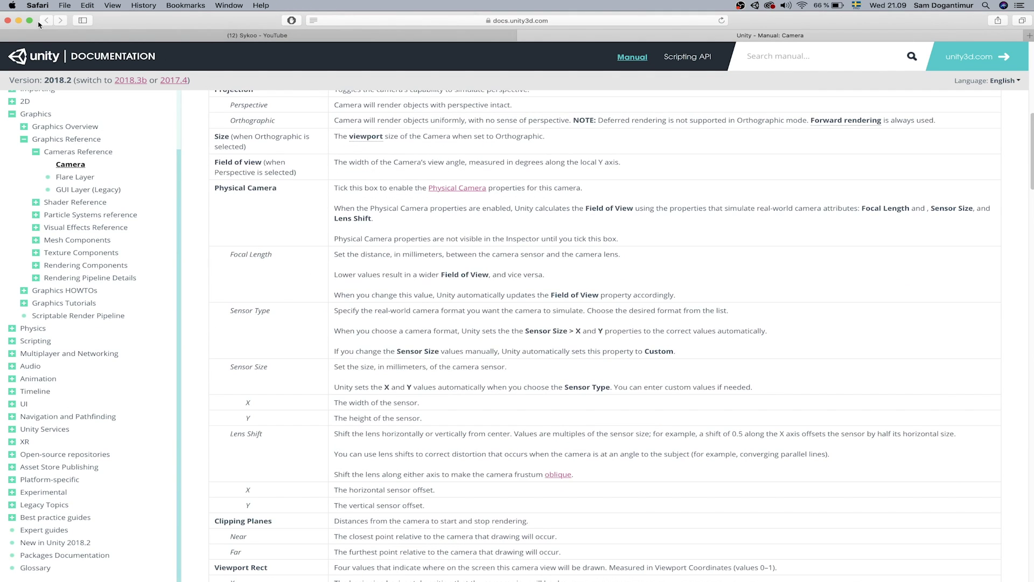
{"action": "left_click", "coordinate": [18, 22]}
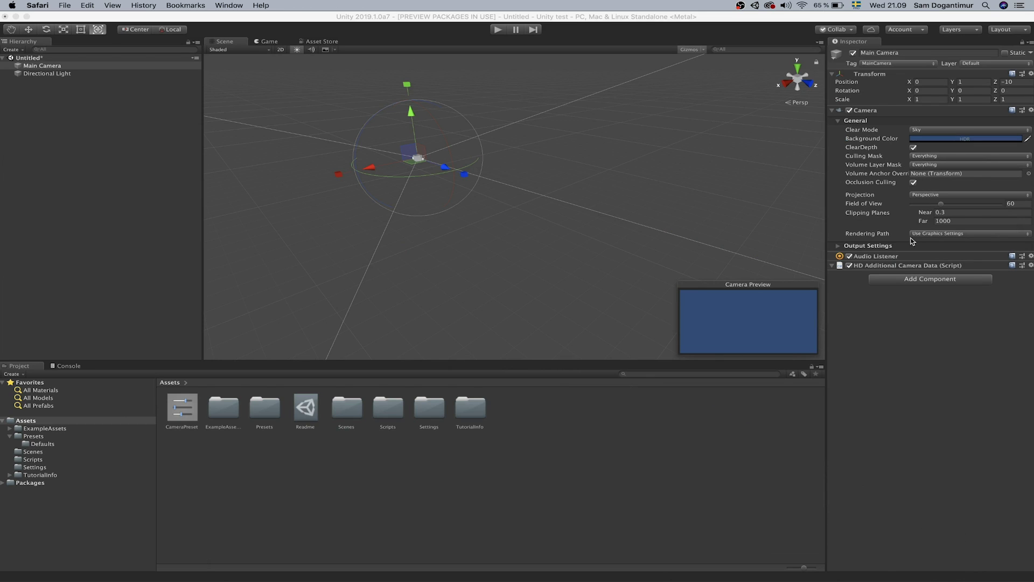
Add a second Scene view tab, dock it on the right, and resize the two views.
{"action": "left_click", "coordinate": [68, 74]}
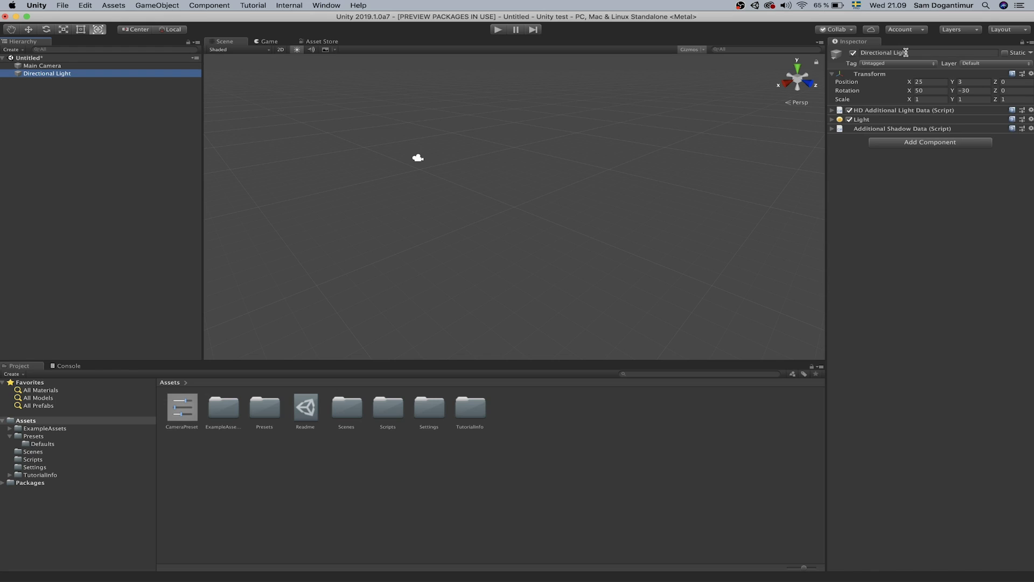
{"action": "right_click", "coordinate": [228, 46]}
{"action": "mouse_move", "coordinate": [323, 74]}
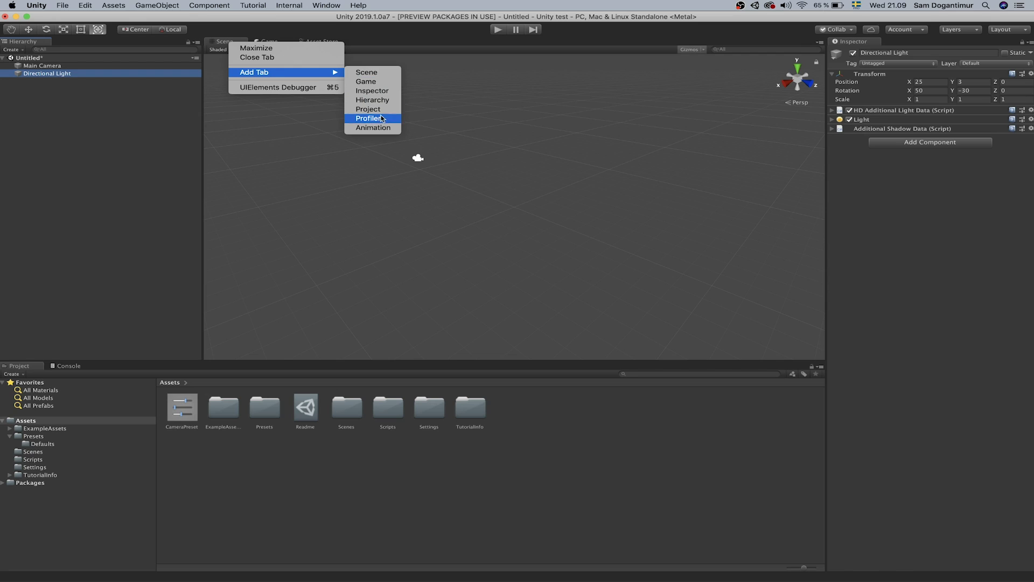
{"action": "left_click", "coordinate": [390, 75]}
{"action": "left_click_drag", "start_coordinate": [356, 41], "coordinate": [715, 176]}
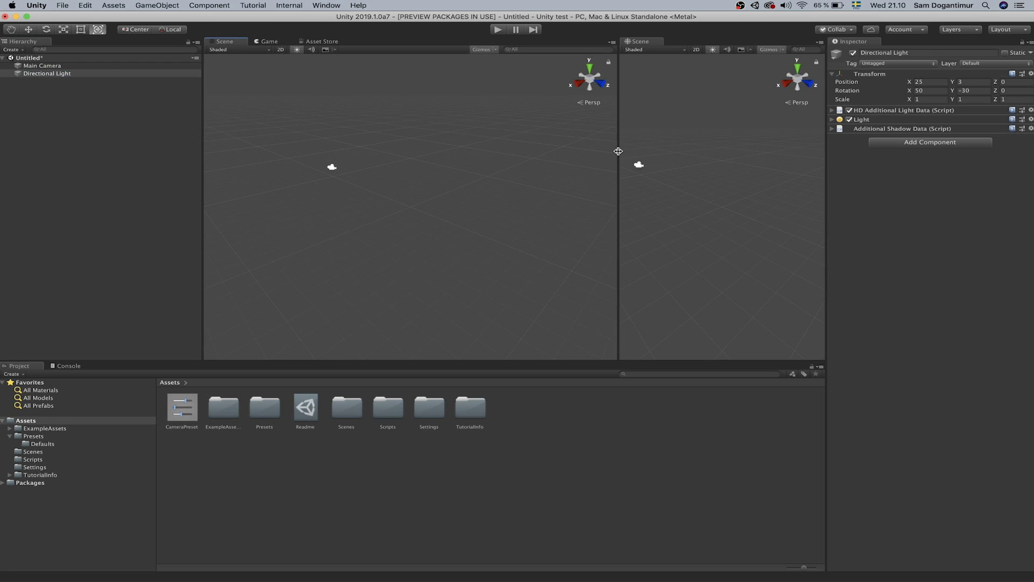
{"action": "left_click_drag", "start_coordinate": [618, 151], "coordinate": [490, 156]}
{"action": "mouse_move", "coordinate": [404, 156]}
{"action": "left_mouse_down", "text": "alt"}
{"action": "mouse_move", "coordinate": [339, 192]}
{"action": "mouse_move", "coordinate": [417, 159]}
{"action": "left_mouse_up", "text": "alt"}
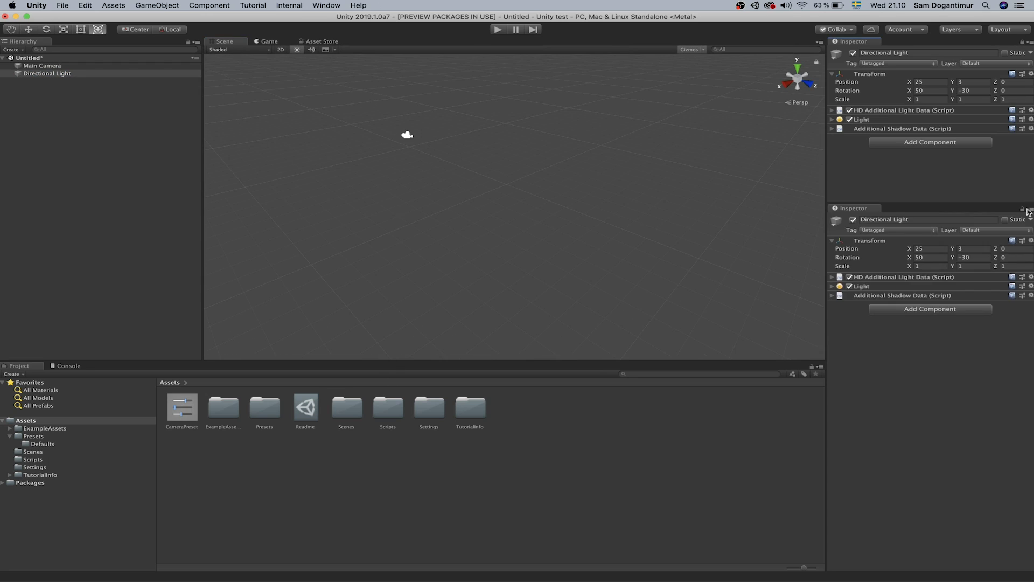
Lock the lower Inspector on the Directional Light while selecting the Main Camera, then unlock it.
{"action": "left_click", "coordinate": [1023, 210]}
{"action": "left_click", "coordinate": [143, 66]}
{"action": "left_click", "coordinate": [143, 72]}
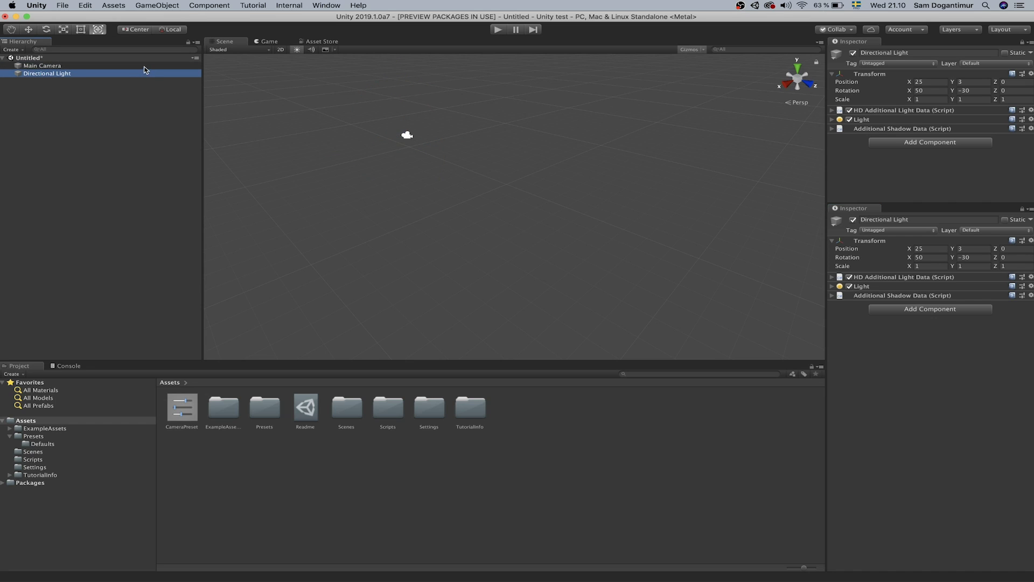
{"action": "left_click", "coordinate": [143, 66]}
{"action": "left_click", "coordinate": [1023, 208]}
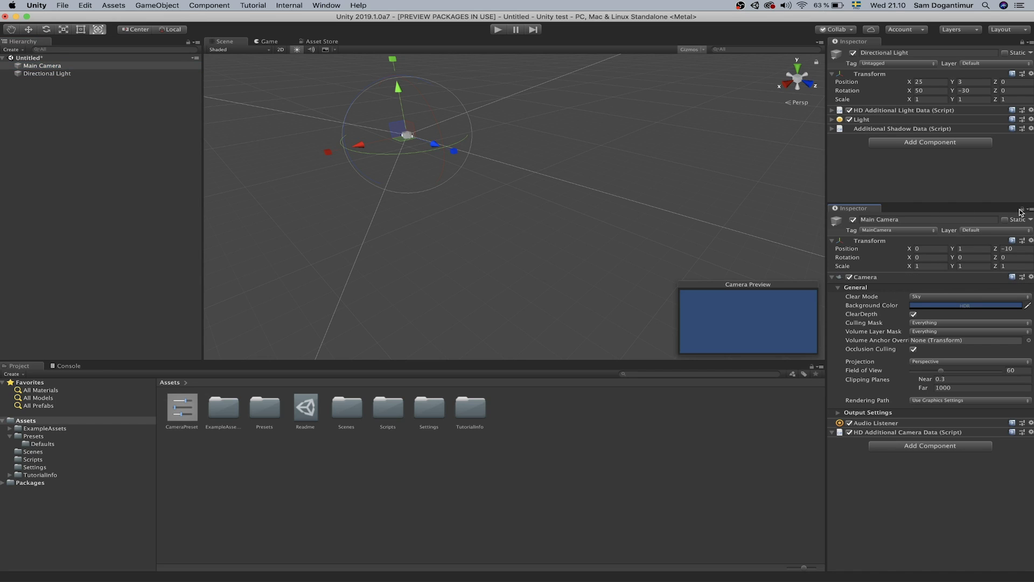
{"action": "left_click", "coordinate": [126, 73]}
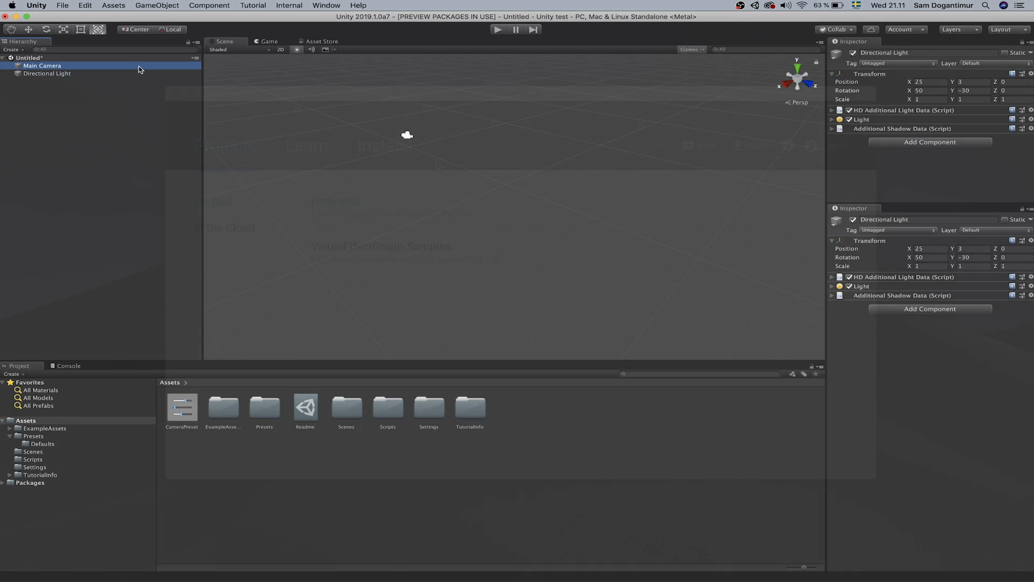
Browse Unity Hub's Learn section: tutorial projects, resource projects and learning links.
{"action": "left_click", "coordinate": [138, 66]}
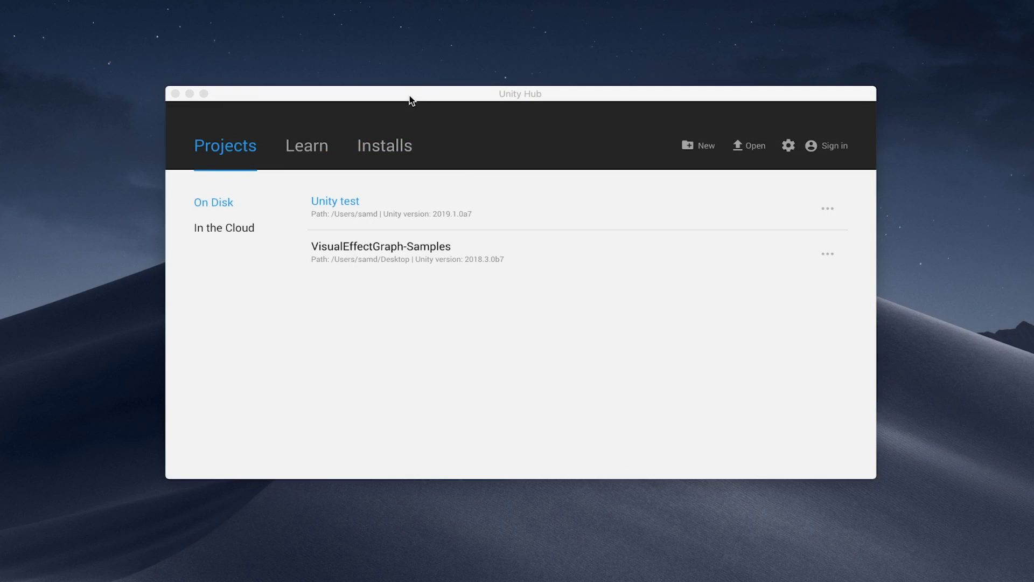
{"action": "left_click", "coordinate": [294, 149]}
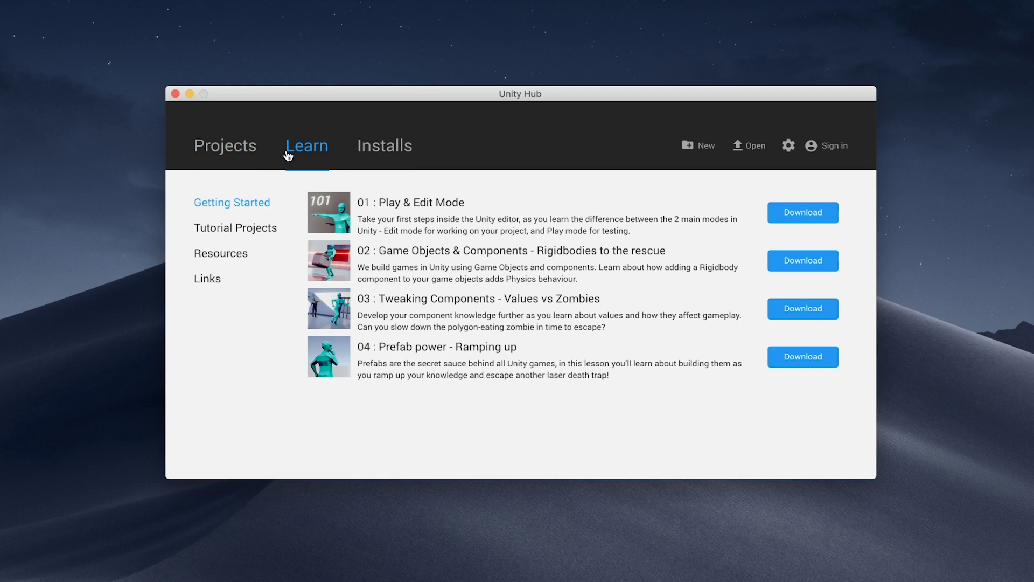
{"action": "left_click", "coordinate": [240, 229]}
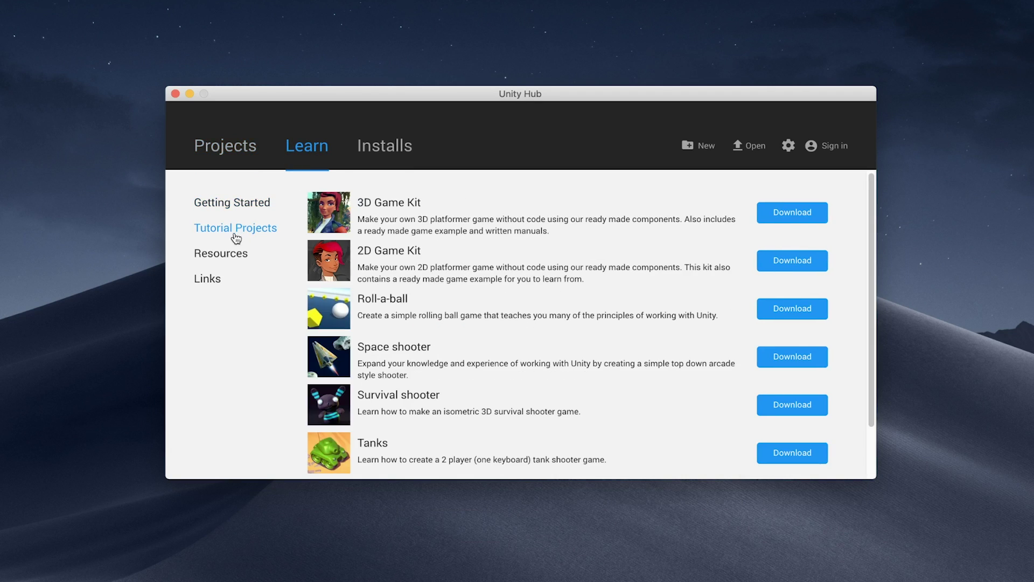
{"action": "scroll", "coordinate": [388, 251], "scroll_direction": "down", "scroll_amount": 2}
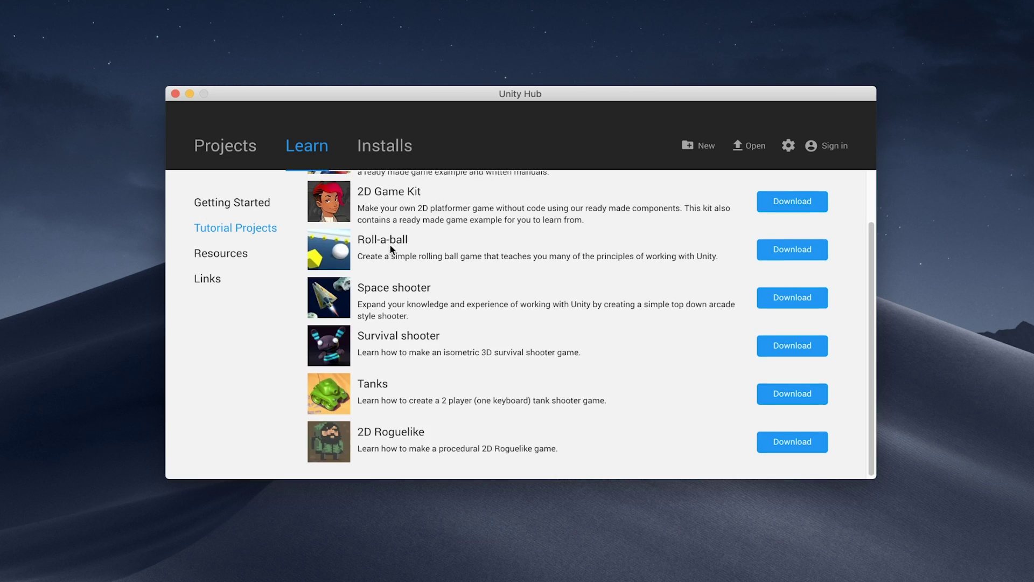
{"action": "scroll", "coordinate": [391, 249], "scroll_direction": "up", "scroll_amount": 2}
{"action": "left_click", "coordinate": [229, 255]}
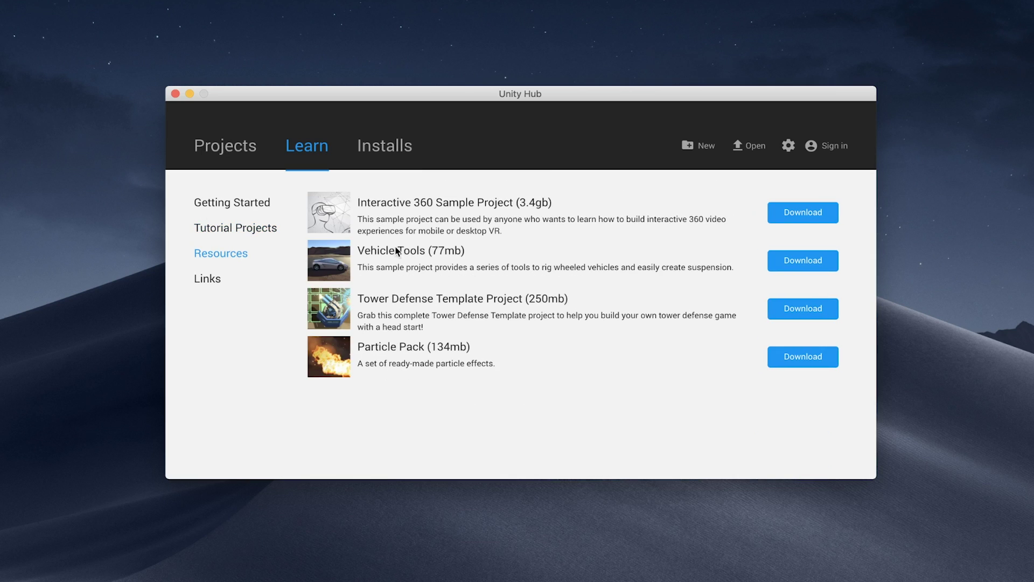
{"action": "left_click", "coordinate": [210, 283]}
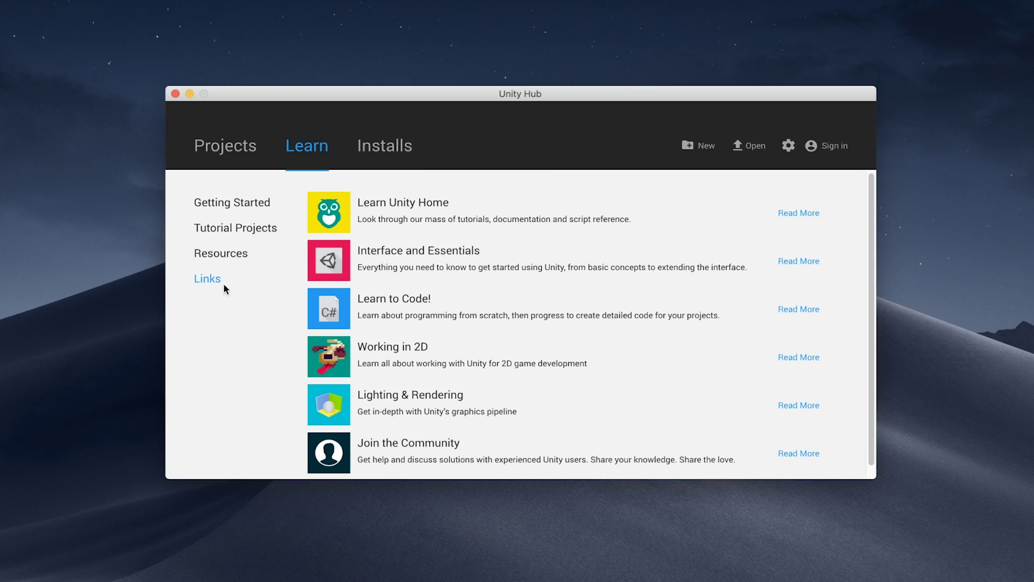
{"action": "scroll", "coordinate": [591, 263], "scroll_direction": "down", "scroll_amount": 1}
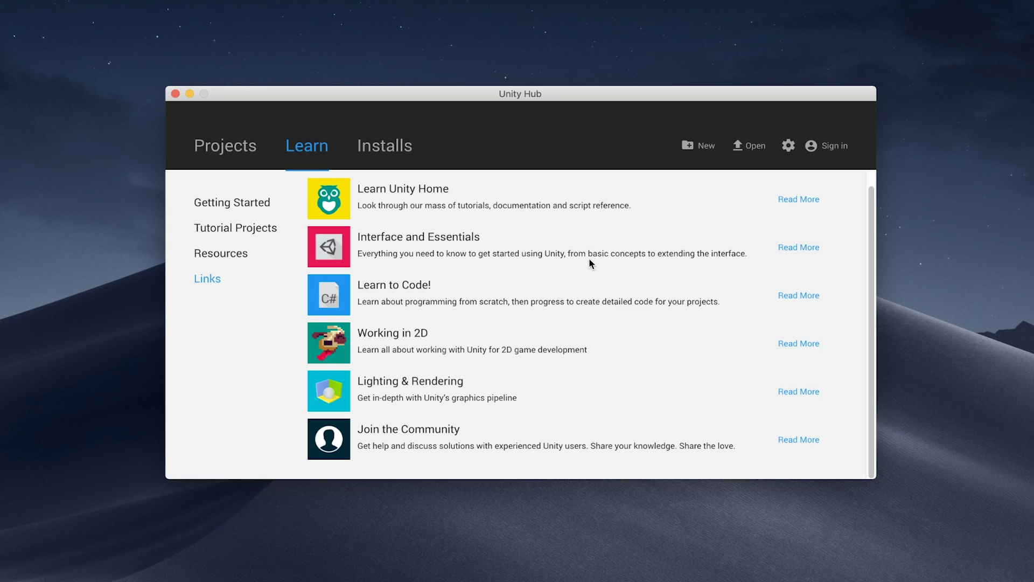
{"action": "scroll", "coordinate": [577, 250], "scroll_direction": "up", "scroll_amount": 1}
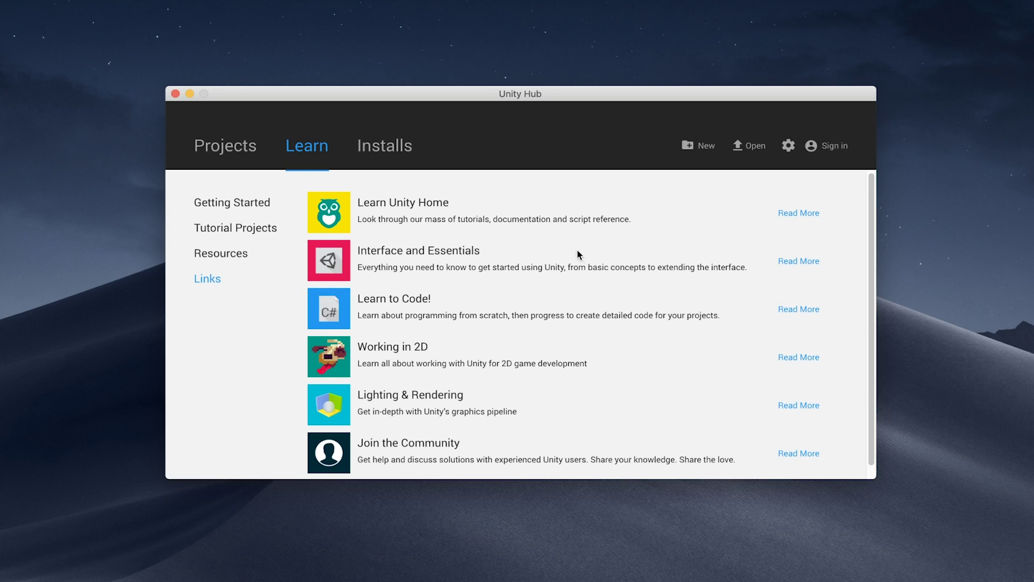
In Installs, view Official Releases, Beta Releases, On my machine, then Official Releases again.
{"action": "left_click", "coordinate": [406, 157]}
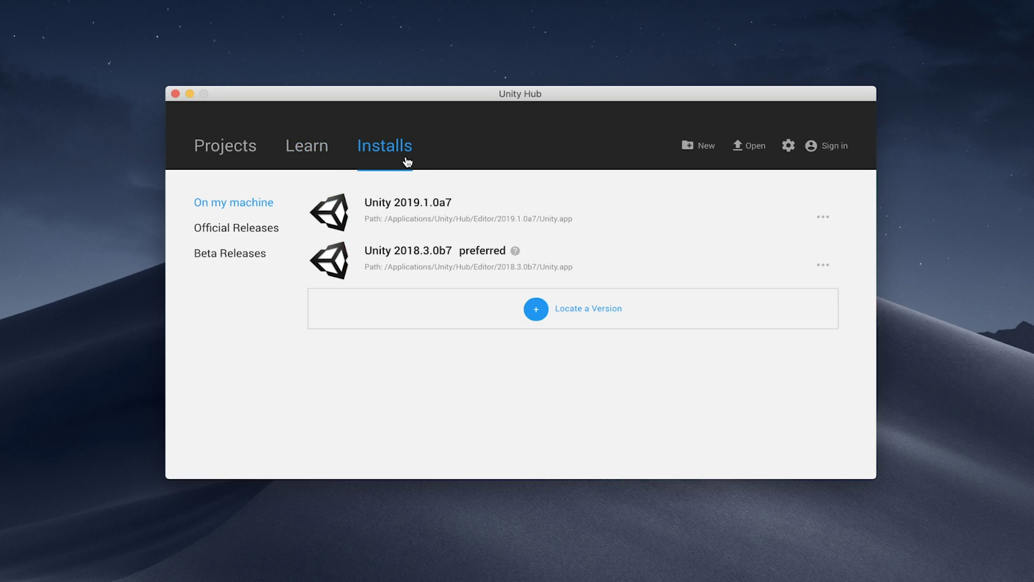
{"action": "left_click", "coordinate": [267, 229]}
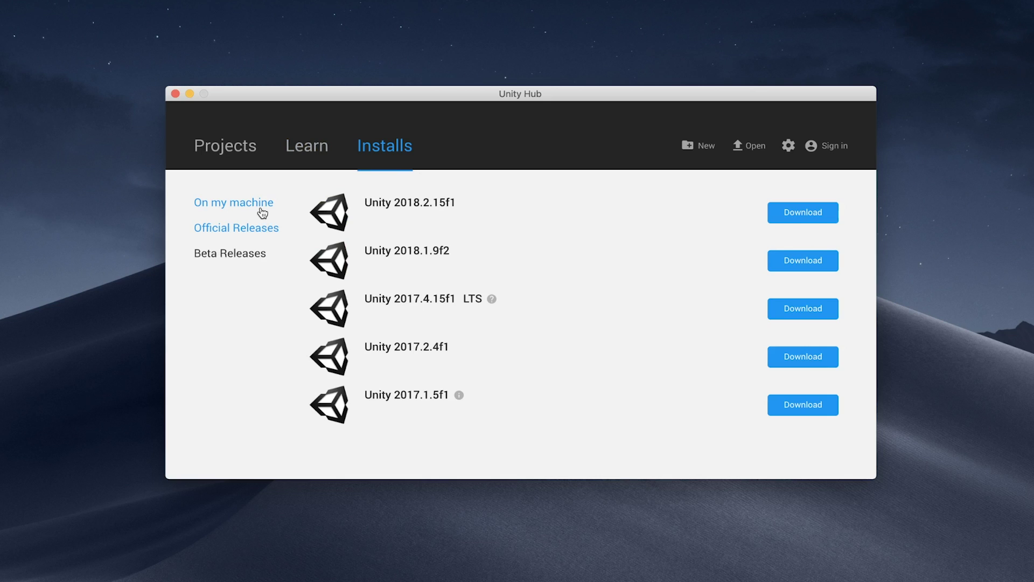
{"action": "left_click", "coordinate": [241, 257]}
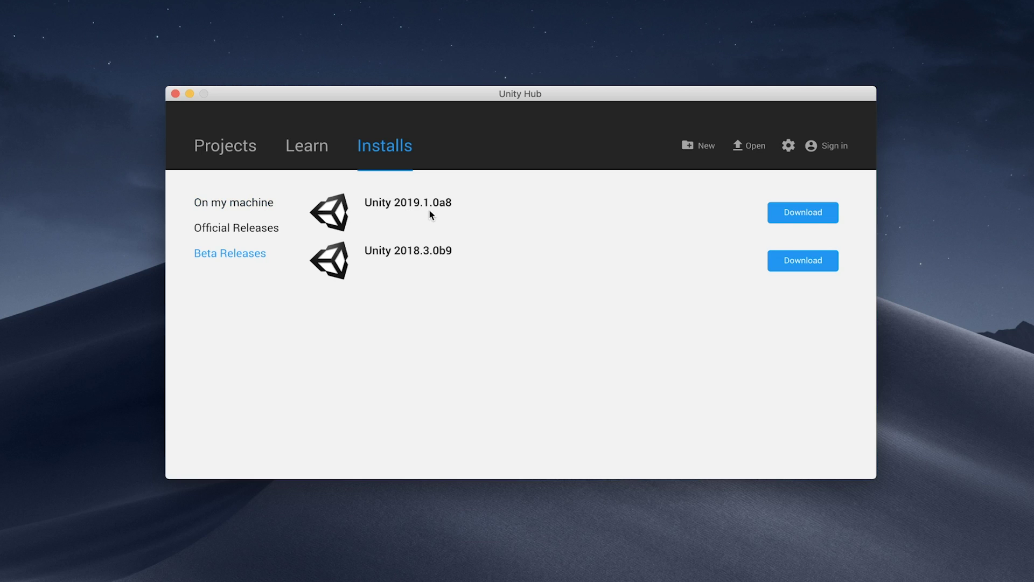
{"action": "left_click", "coordinate": [272, 209]}
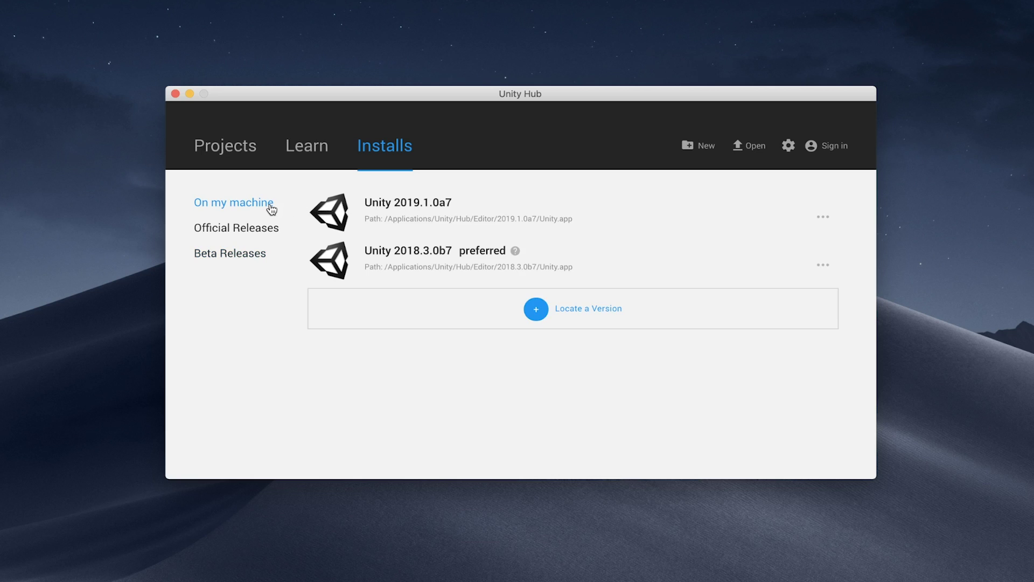
{"action": "left_click", "coordinate": [262, 229]}
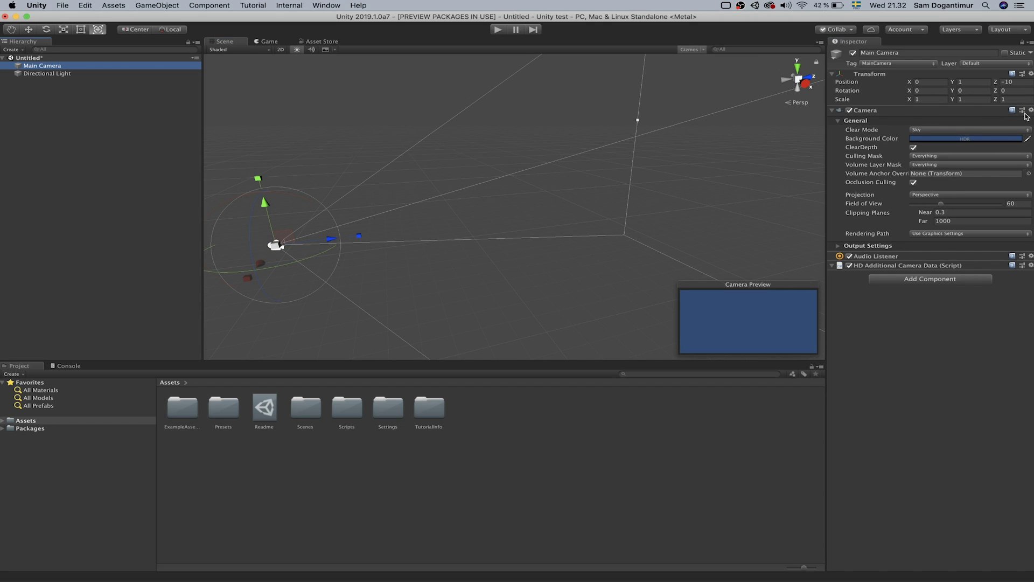
Save the Camera component's current settings as a 'Camera Preset' asset in Assets.
{"action": "left_click", "coordinate": [1023, 111]}
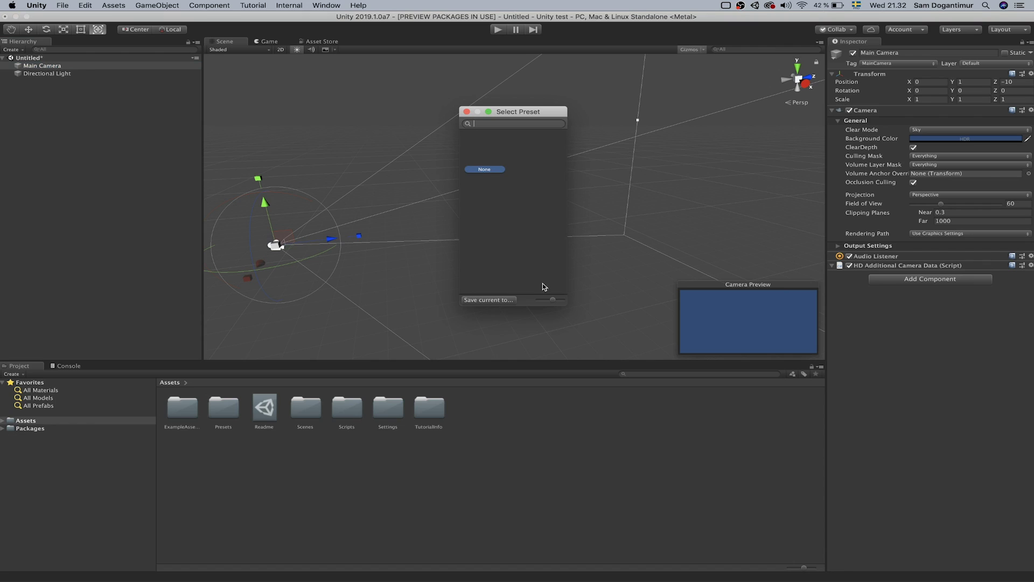
{"action": "left_click_drag", "start_coordinate": [559, 305], "coordinate": [653, 329]}
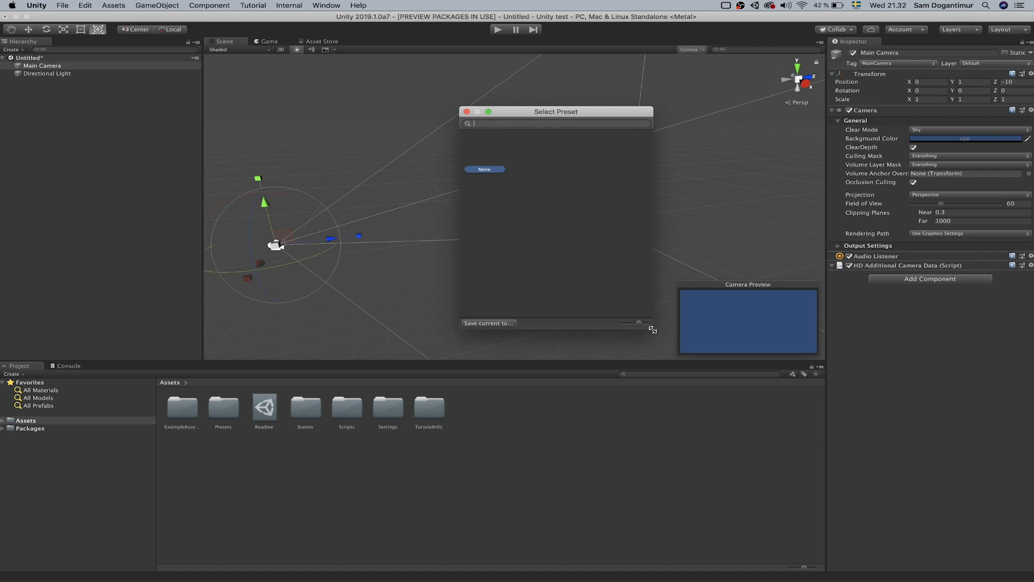
{"action": "left_click", "coordinate": [502, 325]}
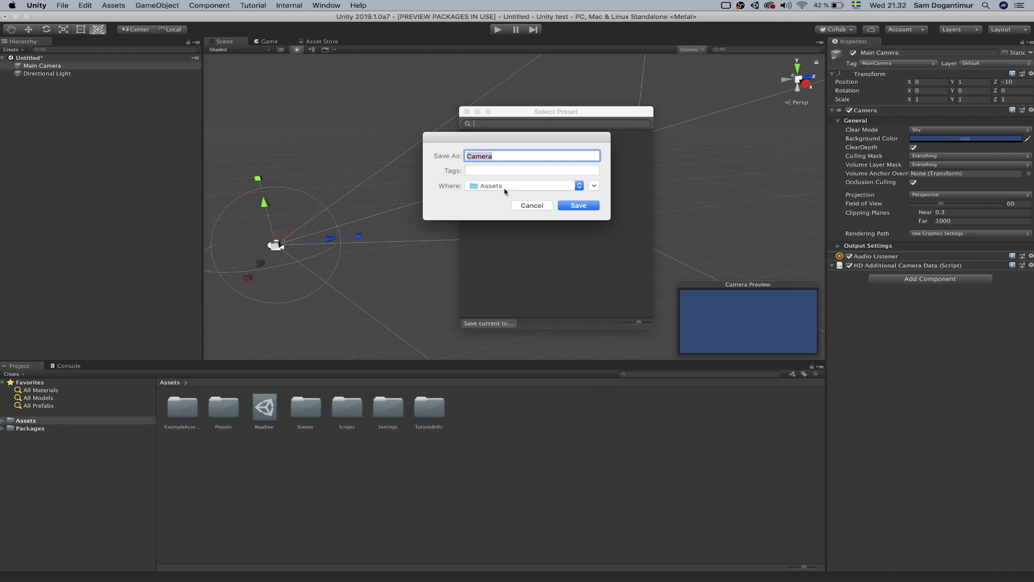
{"action": "left_click", "coordinate": [505, 188]}
{"action": "left_click", "coordinate": [519, 156]}
{"action": "left_click", "coordinate": [518, 154]}
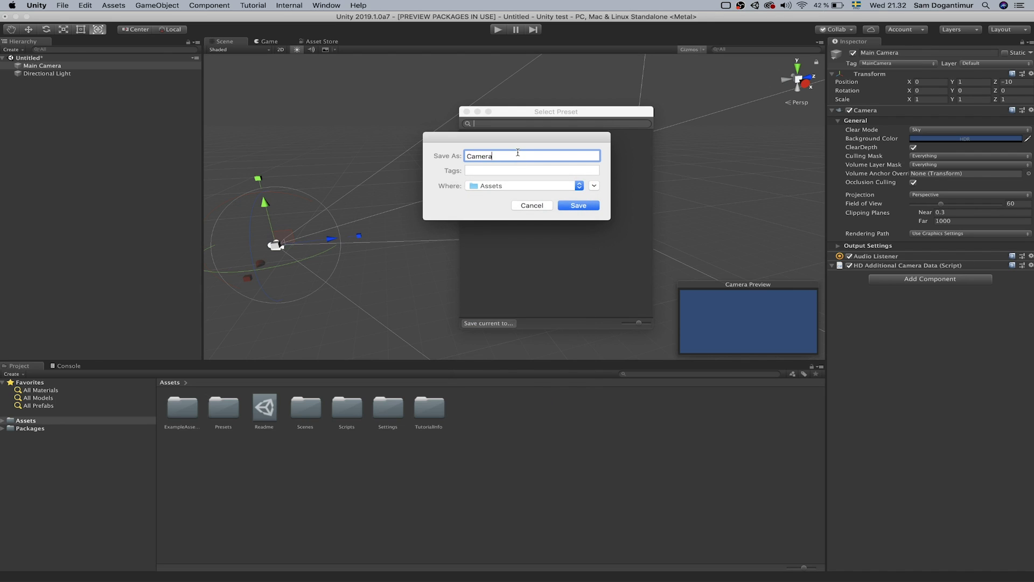
{"action": "left_click", "coordinate": [577, 208]}
{"action": "left_click", "coordinate": [172, 419]}
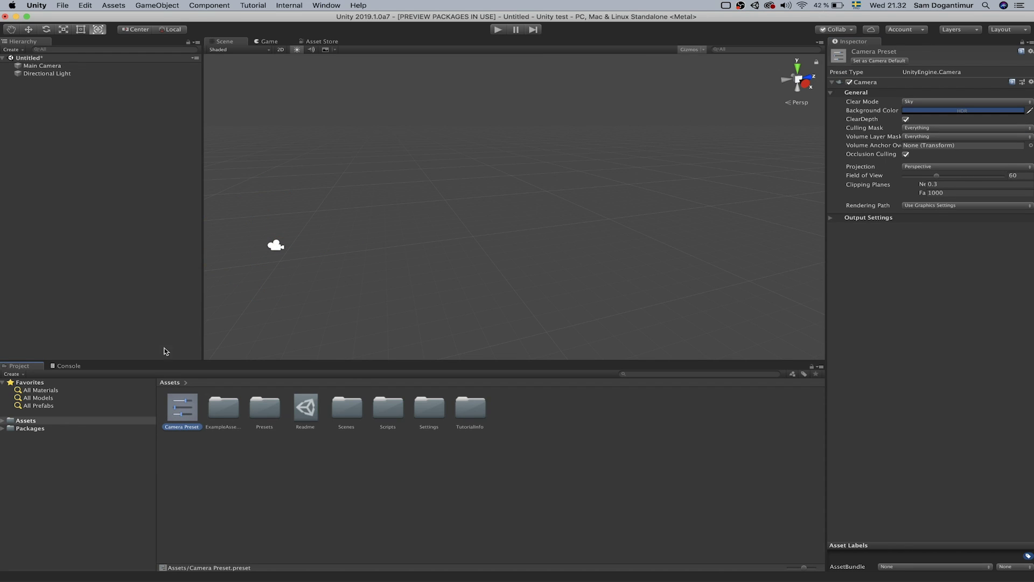
In Project Settings > Preset Manager, add Camera Preset as the default preset for Camera.
{"action": "left_click", "coordinate": [94, 5]}
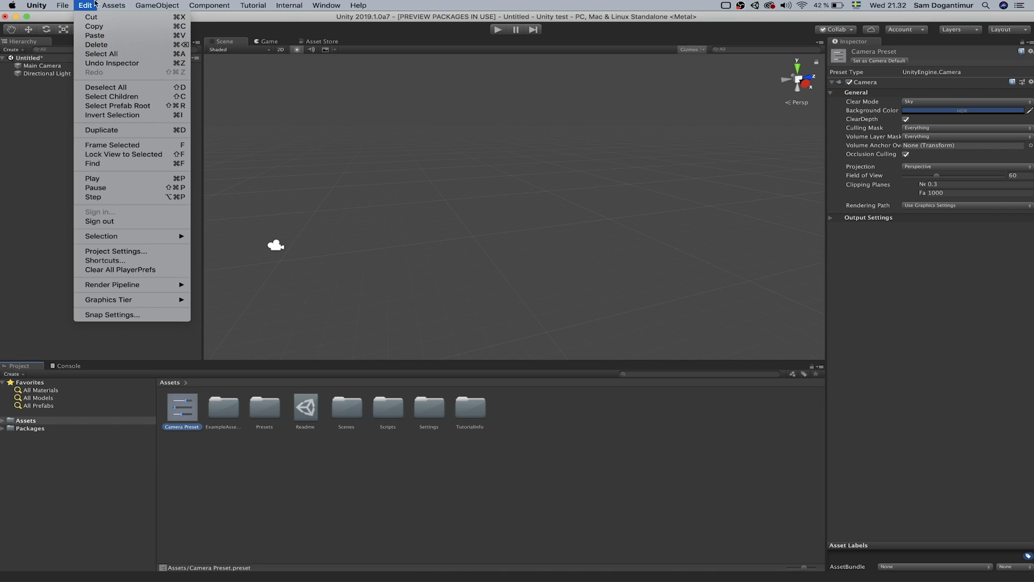
{"action": "mouse_move", "coordinate": [109, 237]}
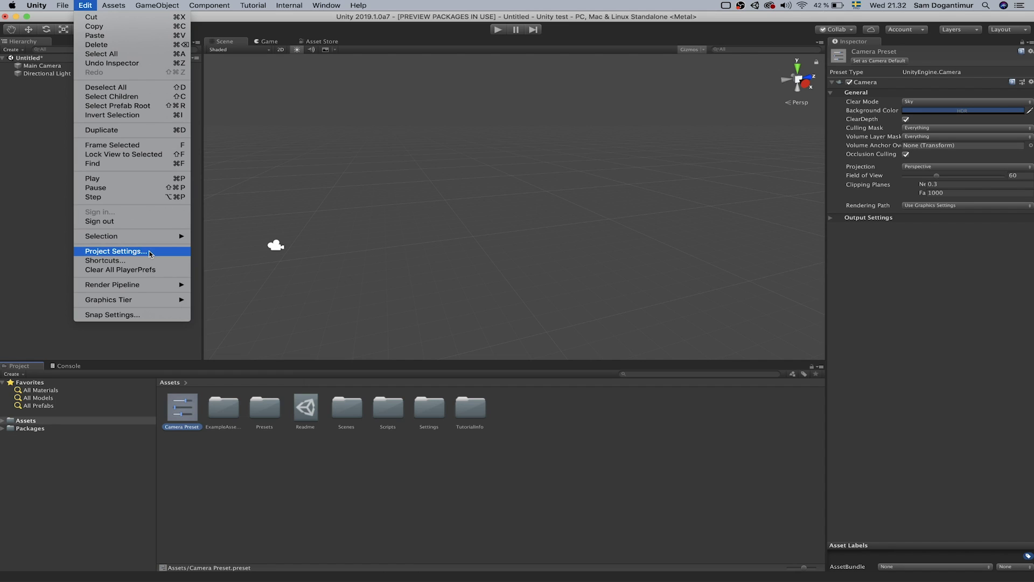
{"action": "left_click", "coordinate": [150, 252]}
{"action": "left_click", "coordinate": [337, 135]}
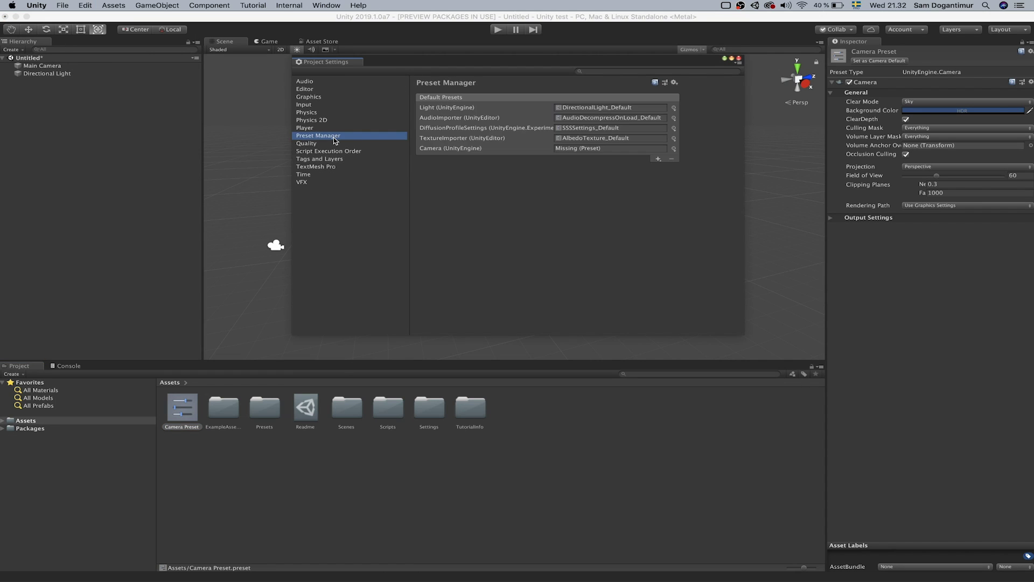
{"action": "left_click", "coordinate": [592, 138]}
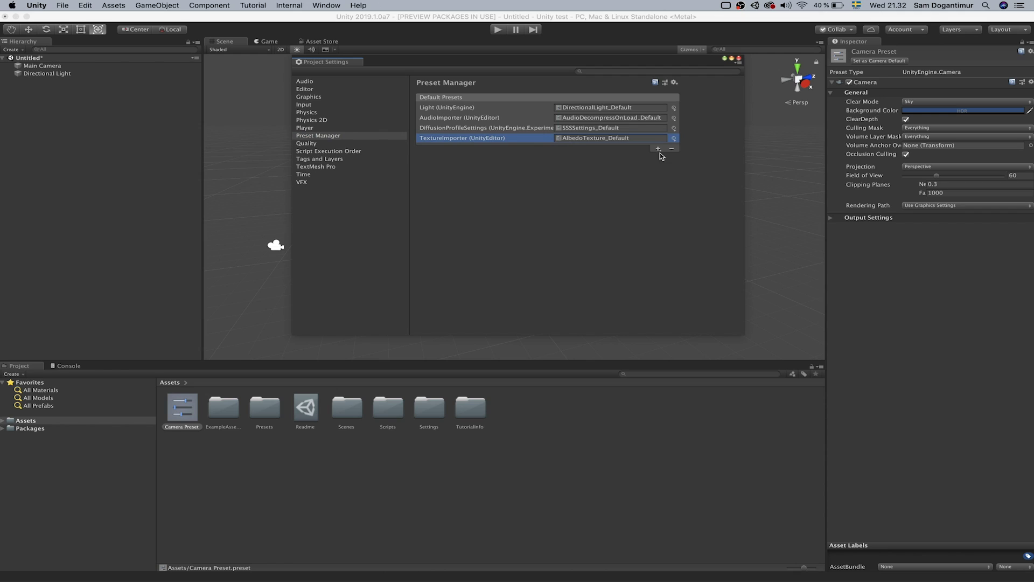
{"action": "left_click", "coordinate": [659, 149]}
{"action": "mouse_move", "coordinate": [665, 158]}
{"action": "mouse_move", "coordinate": [754, 158]}
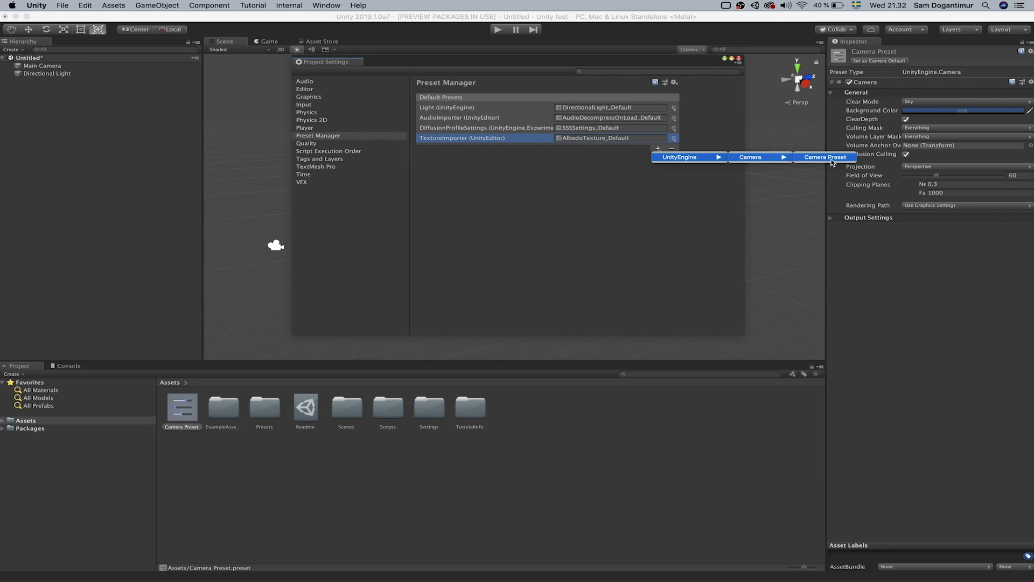
{"action": "left_click", "coordinate": [832, 158]}
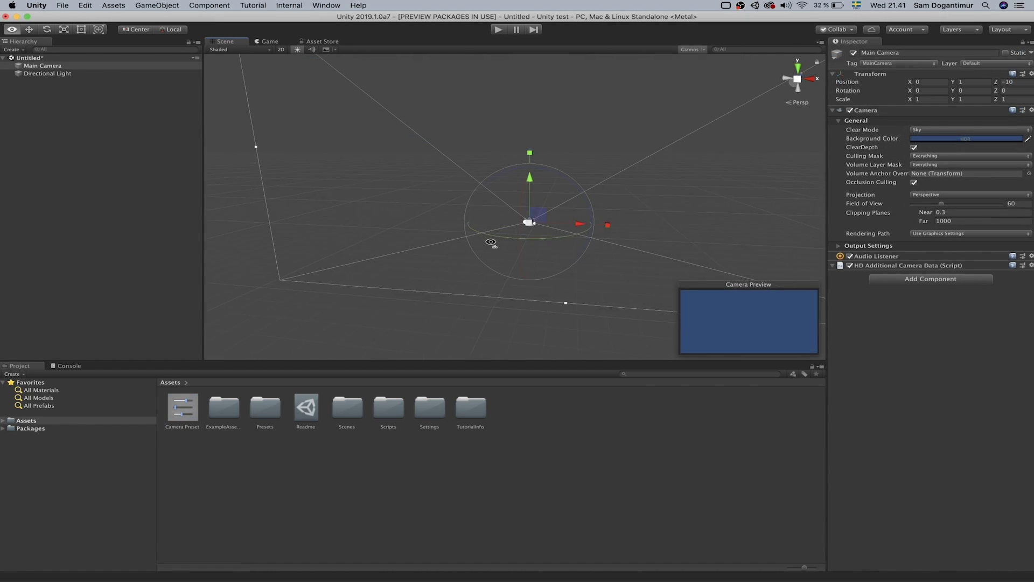
{"action": "left_click_drag", "start_coordinate": [490, 245], "coordinate": [521, 252], "text": "alt"}
Frame the Main Camera with F, then cycle transform tools via toolbar and Q/W/E/R/T, ending on combined.
{"action": "key", "text": "f"}
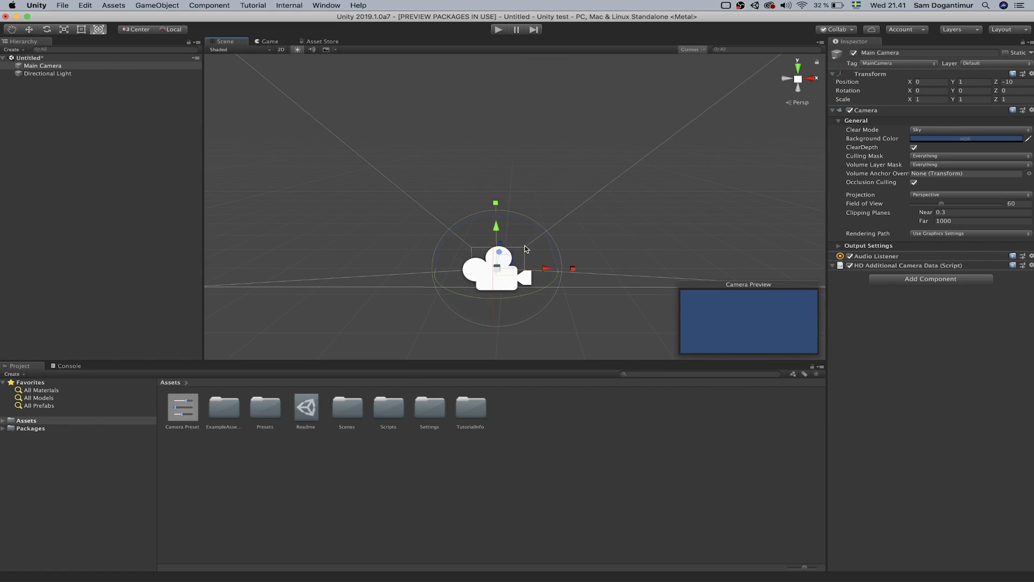
{"action": "key", "text": "q"}
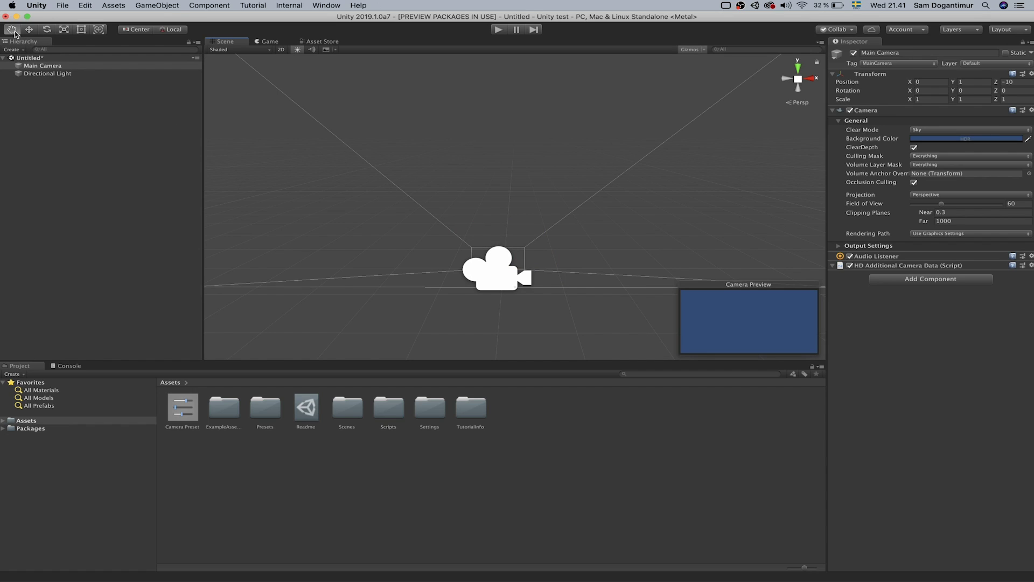
{"action": "left_click", "coordinate": [29, 29]}
{"action": "left_click", "coordinate": [46, 30]}
{"action": "left_click", "coordinate": [62, 32]}
{"action": "left_click", "coordinate": [82, 32]}
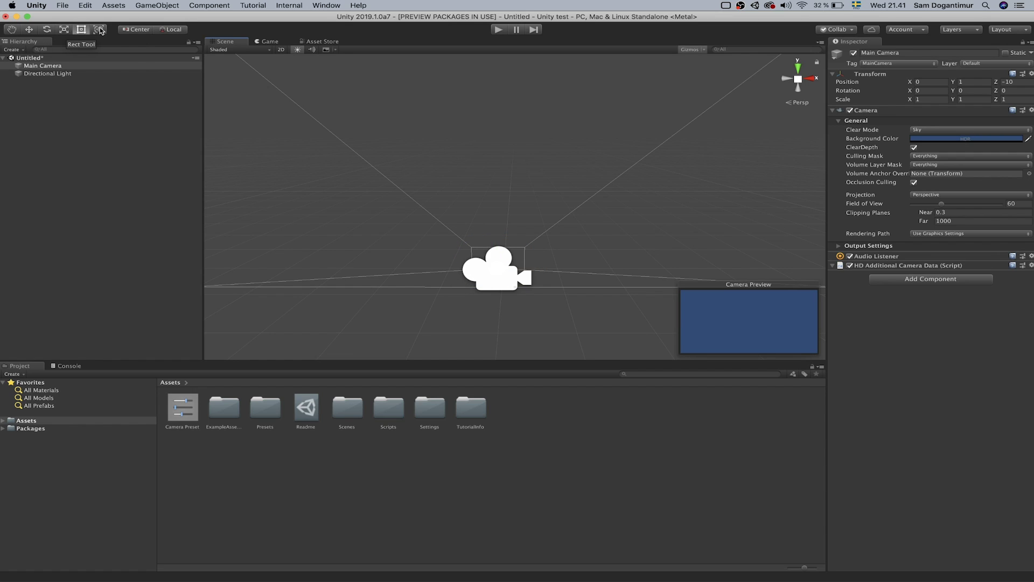
{"action": "key", "text": "q"}
{"action": "key", "text": "w"}
{"action": "key", "text": "e"}
{"action": "key", "text": "r"}
{"action": "key", "text": "t"}
{"action": "left_click", "coordinate": [105, 32]}
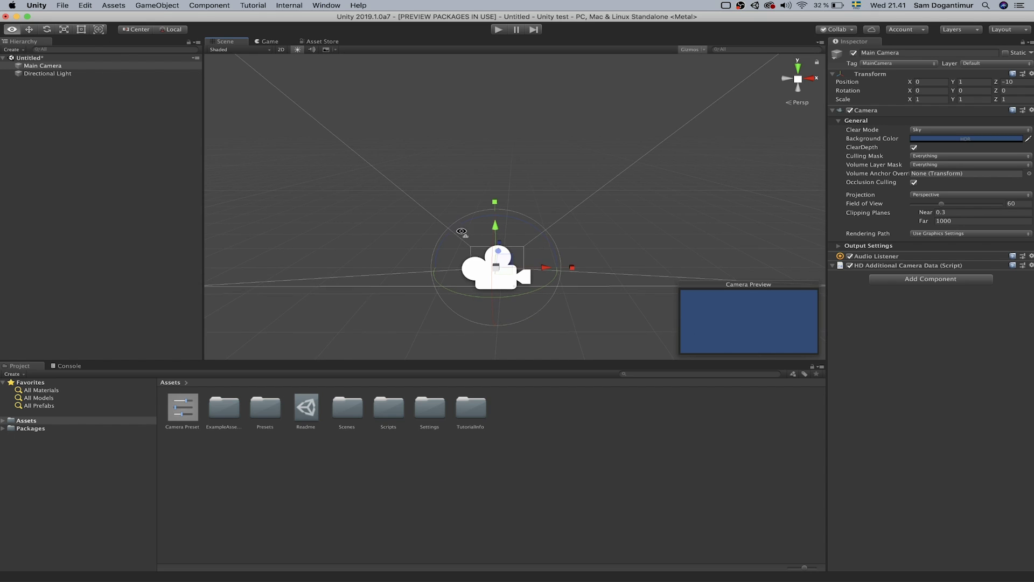
Orbit around the camera, scale it up uniformly, then undo the scaling.
{"action": "left_click_drag", "start_coordinate": [466, 233], "coordinate": [623, 248], "text": "alt"}
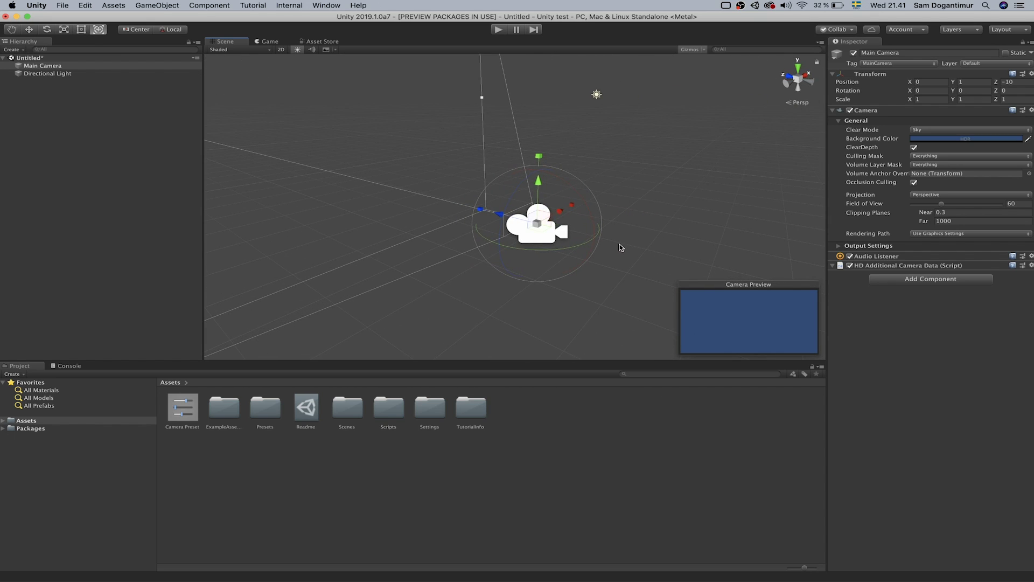
{"action": "left_click_drag", "start_coordinate": [544, 232], "coordinate": [578, 247], "text": "alt"}
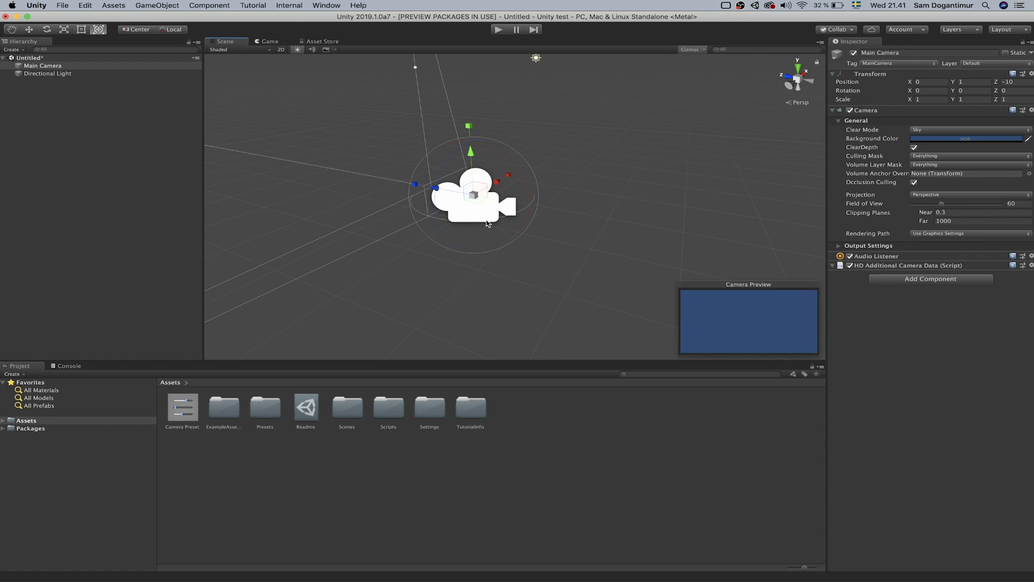
{"action": "left_click_drag", "start_coordinate": [474, 234], "coordinate": [511, 234], "text": "alt"}
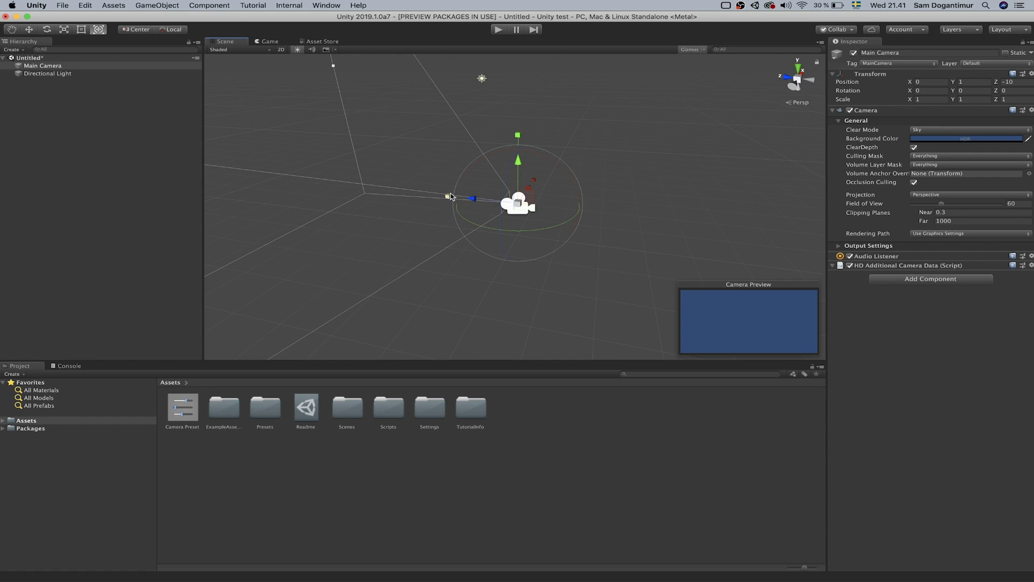
{"action": "left_click_drag", "start_coordinate": [518, 203], "coordinate": [576, 207]}
{"action": "key", "text": "super+z"}
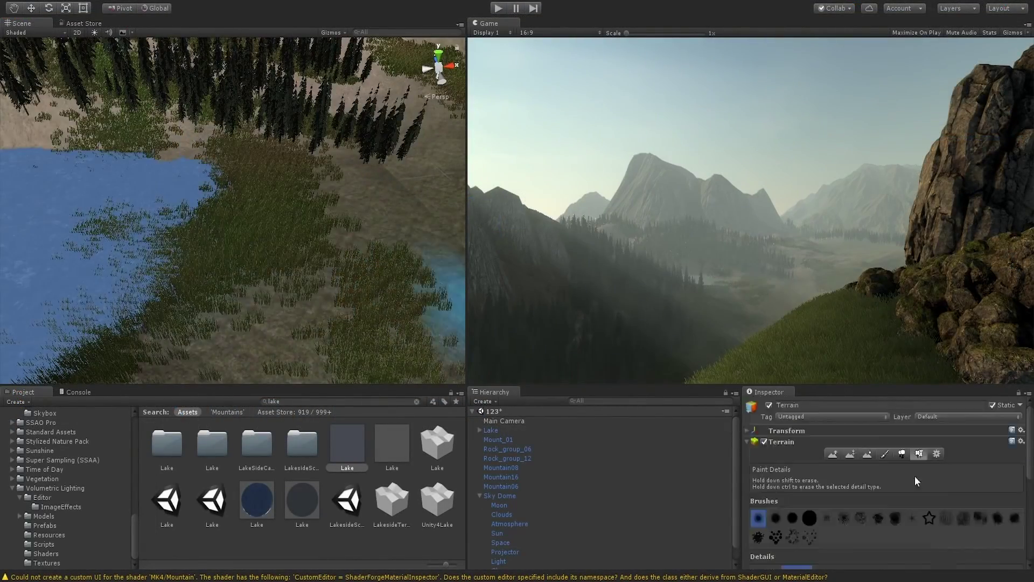
Drag the RockSm2_1 rock mesh from the Project's Meshes folder onto the terrain hillside.
{"action": "left_click", "coordinate": [876, 430]}
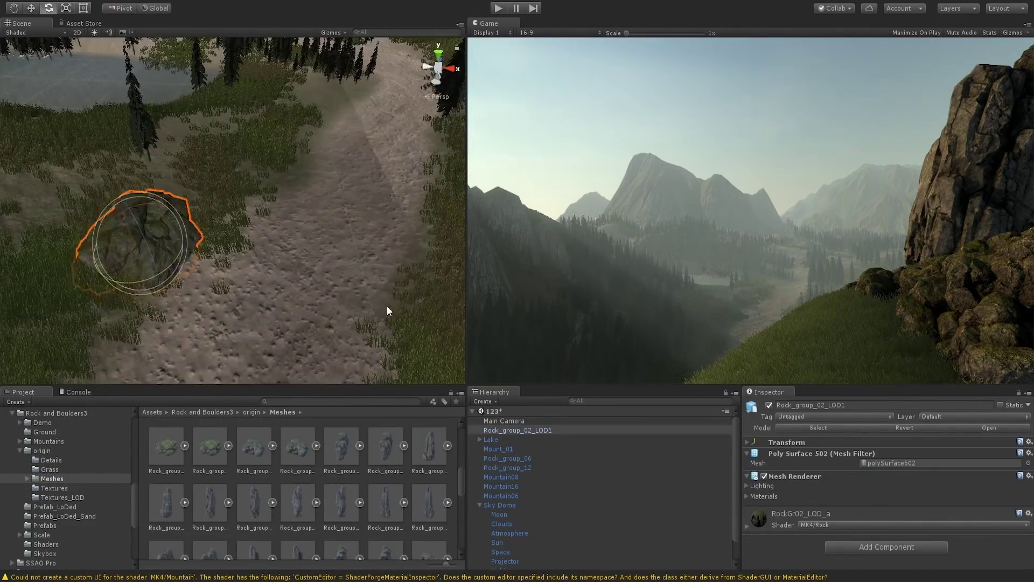
{"action": "scroll", "coordinate": [906, 456], "scroll_direction": "down", "scroll_amount": 5}
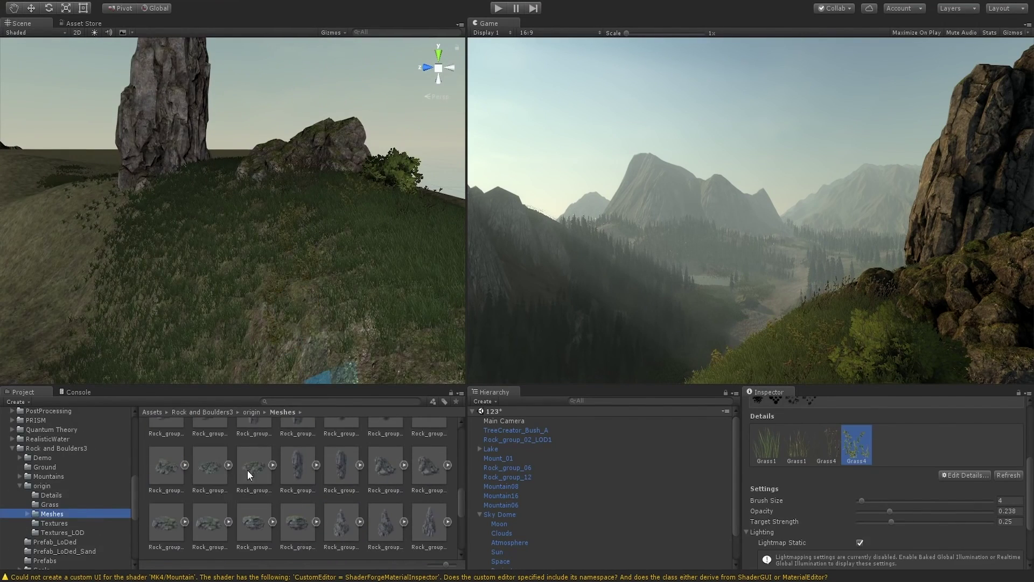
{"action": "left_click_drag", "start_coordinate": [297, 468], "coordinate": [334, 210]}
{"action": "scroll", "coordinate": [862, 504], "scroll_direction": "down", "scroll_amount": 3}
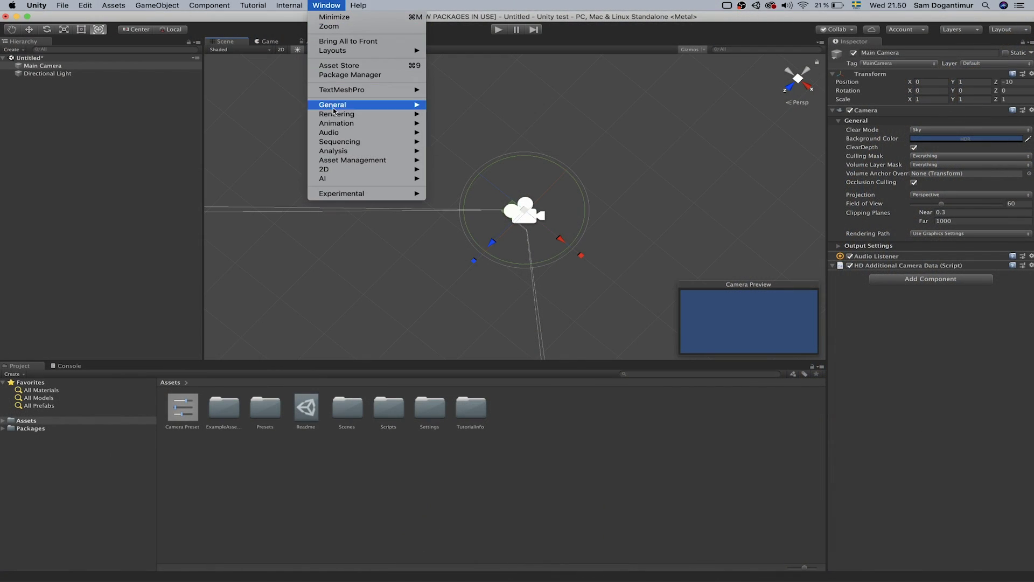
In Lighting Settings, toggle Baked Global Illumination on and off, leaving it unchecked.
{"action": "mouse_move", "coordinate": [336, 115]}
{"action": "left_click", "coordinate": [467, 115]}
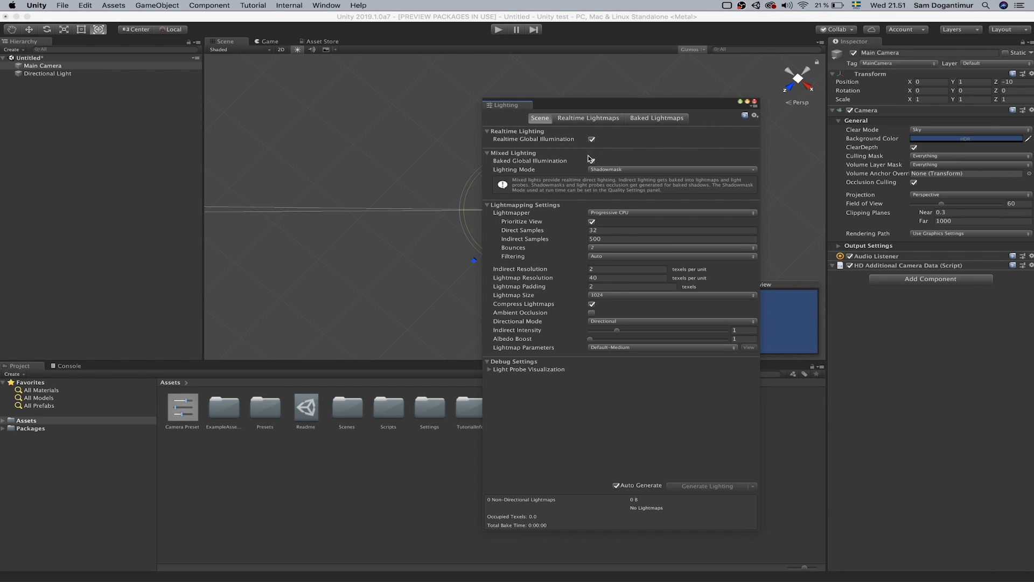
{"action": "left_click", "coordinate": [567, 162]}
{"action": "left_click", "coordinate": [591, 163]}
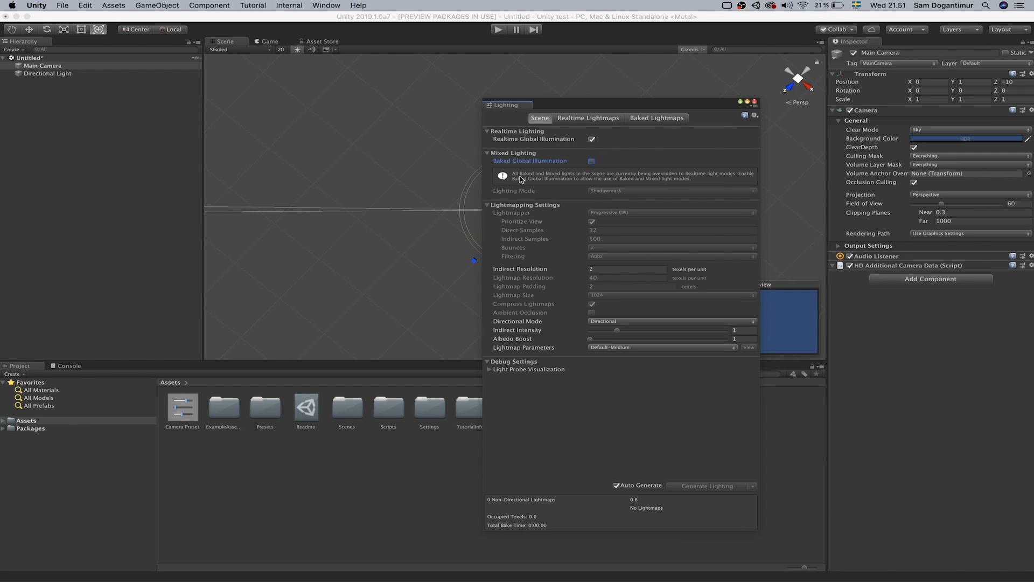
{"action": "left_click", "coordinate": [592, 161]}
{"action": "left_click", "coordinate": [592, 161]}
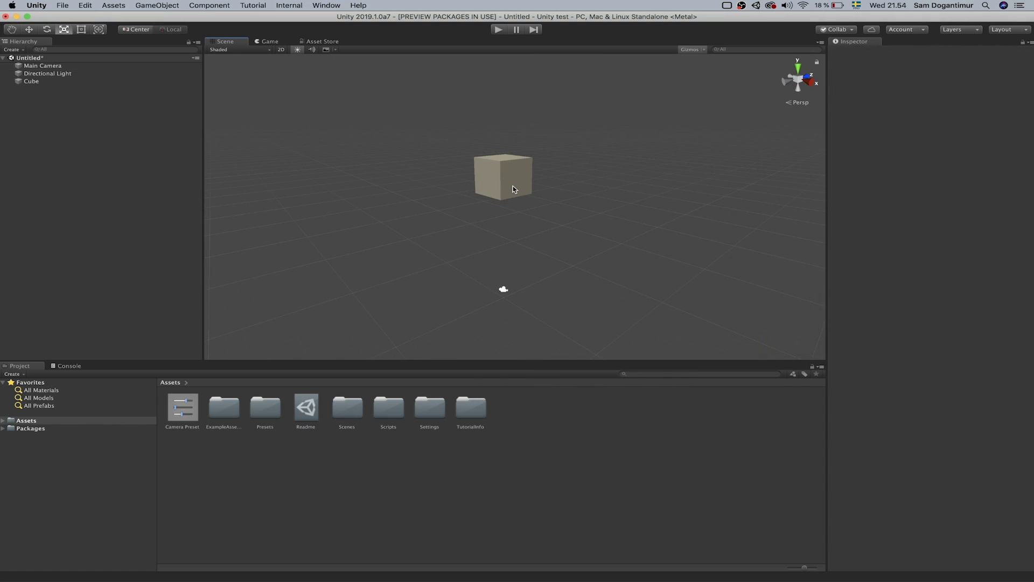
Switch between Move and Hand tools with W and Q while selecting the Cube and Main Camera.
{"action": "left_click", "coordinate": [513, 186]}
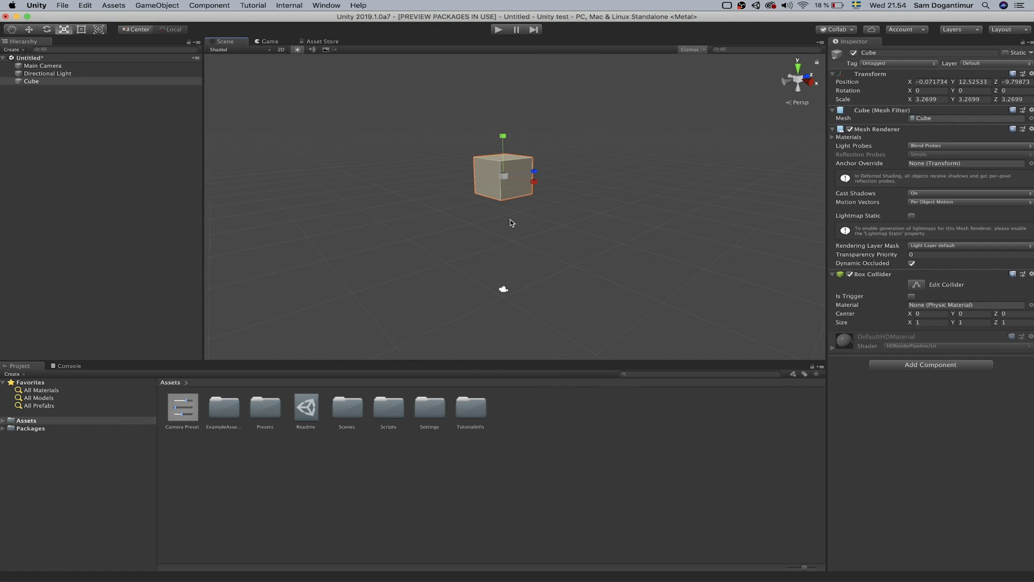
{"action": "left_click", "coordinate": [503, 289]}
{"action": "key", "text": "w"}
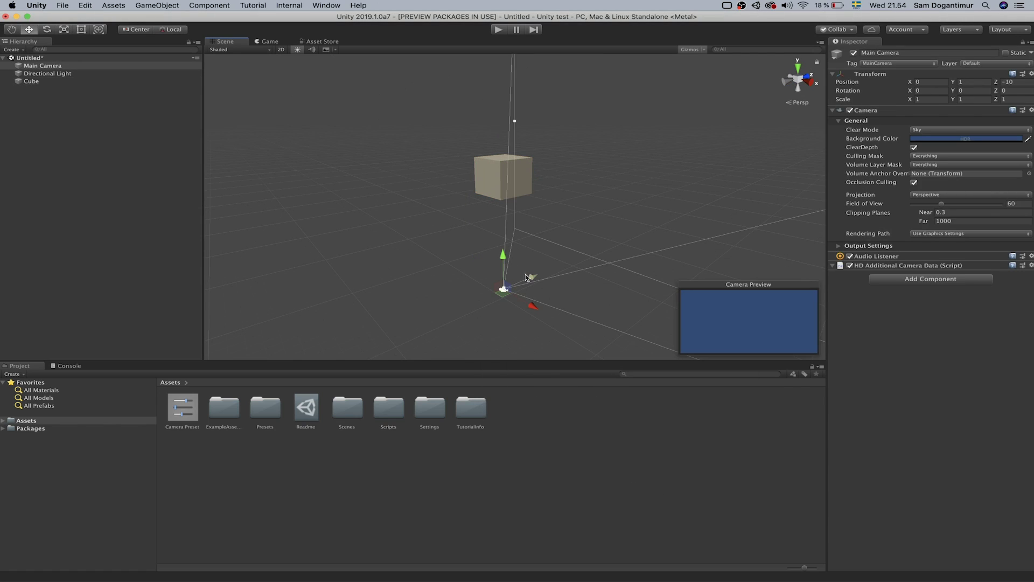
{"action": "left_click", "coordinate": [548, 252]}
{"action": "left_click", "coordinate": [500, 190]}
{"action": "key", "text": "q"}
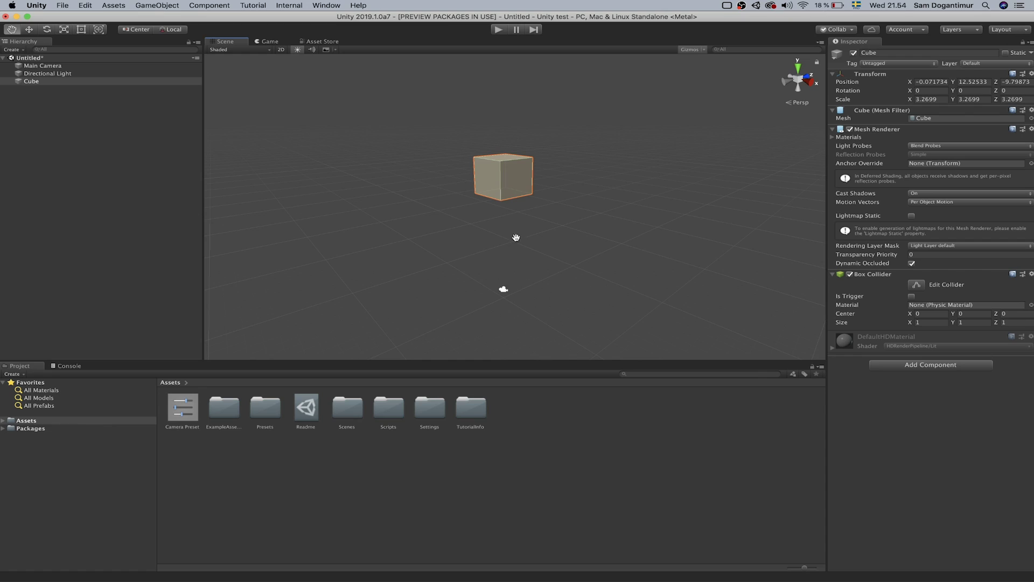
{"action": "key", "text": "w"}
Frame the Main Camera and then the Cube with F, orbiting and zooming around the Cube.
{"action": "left_click", "coordinate": [503, 290]}
{"action": "key", "text": "f"}
{"action": "left_click", "coordinate": [522, 65]}
{"action": "key", "text": "f"}
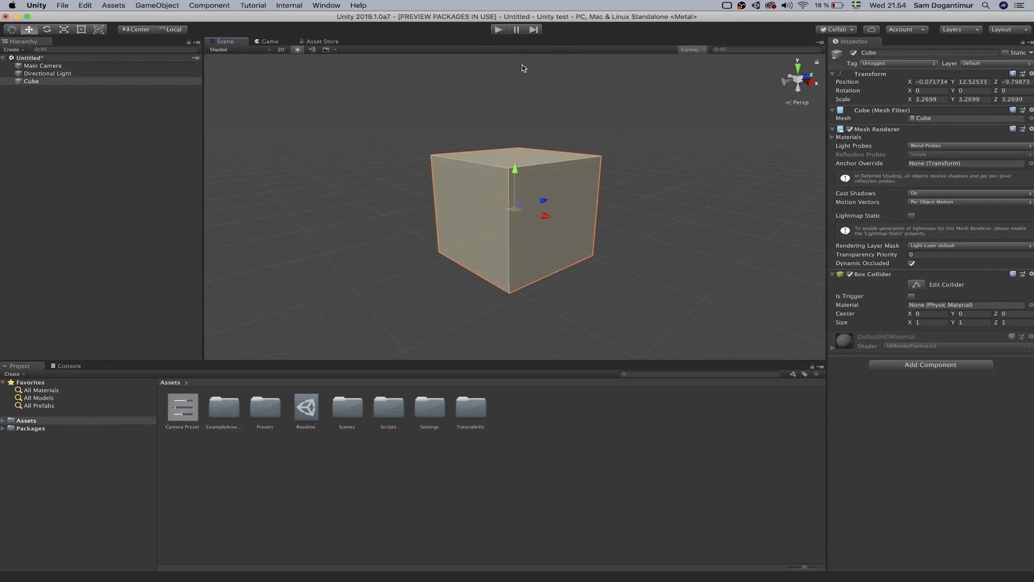
{"action": "left_click_drag", "start_coordinate": [492, 231], "coordinate": [439, 221], "text": "alt"}
{"action": "scroll", "coordinate": [518, 199], "scroll_direction": "up", "scroll_amount": 10, "text": "alt"}
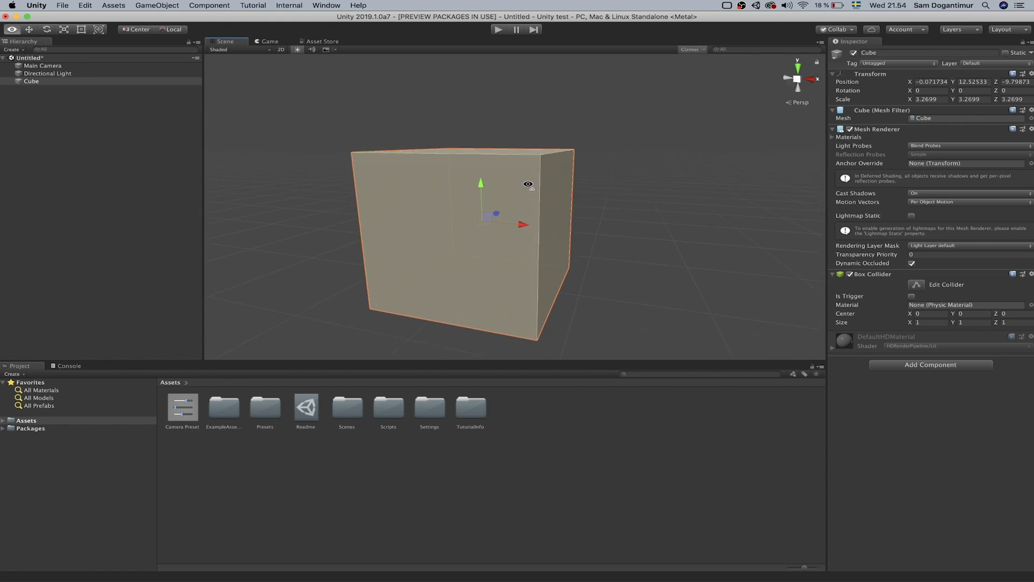
{"action": "scroll", "coordinate": [533, 178], "scroll_direction": "up", "scroll_amount": 5, "text": "alt"}
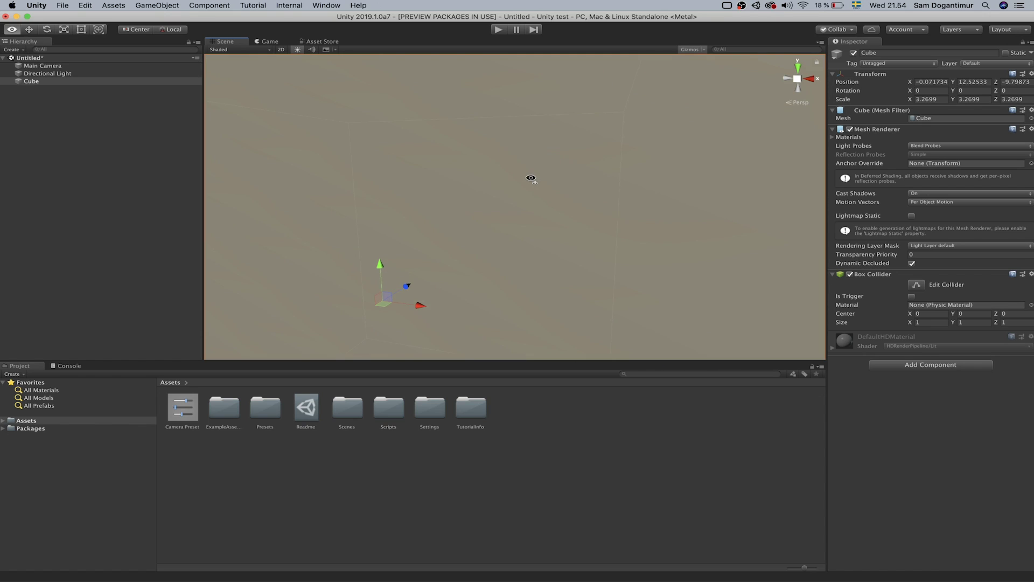
{"action": "scroll", "coordinate": [531, 177], "scroll_direction": "down", "scroll_amount": 10, "text": "alt"}
{"action": "left_click_drag", "start_coordinate": [508, 208], "coordinate": [521, 130], "text": "alt"}
Reframe the camera then the Cube, zoom in closely, and orbit to face the Cube.
{"action": "left_click", "coordinate": [513, 284]}
{"action": "key", "text": "f"}
{"action": "scroll", "coordinate": [521, 130], "scroll_direction": "up", "scroll_amount": 5, "text": "alt"}
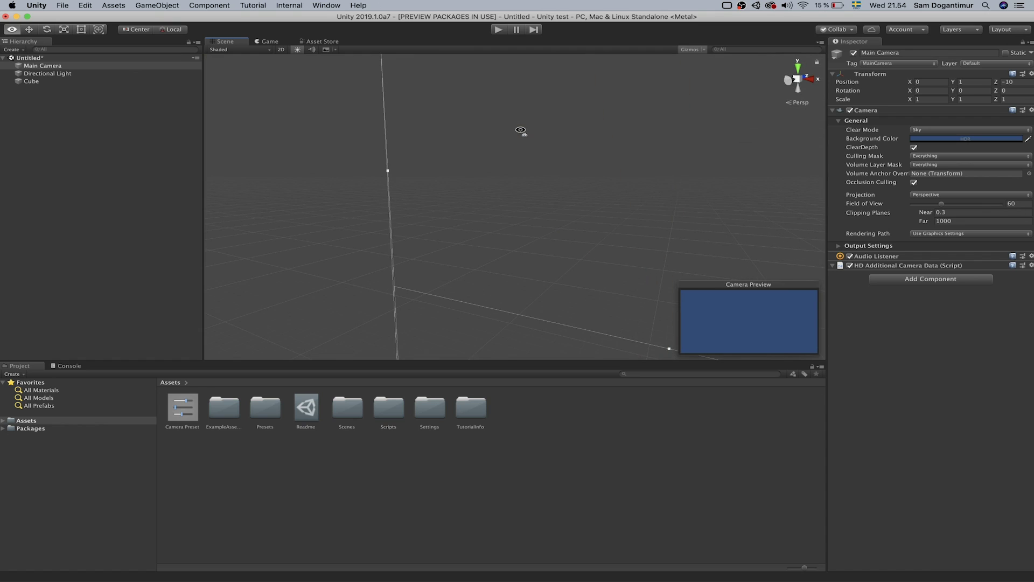
{"action": "left_click", "coordinate": [488, 172]}
{"action": "key", "text": "f"}
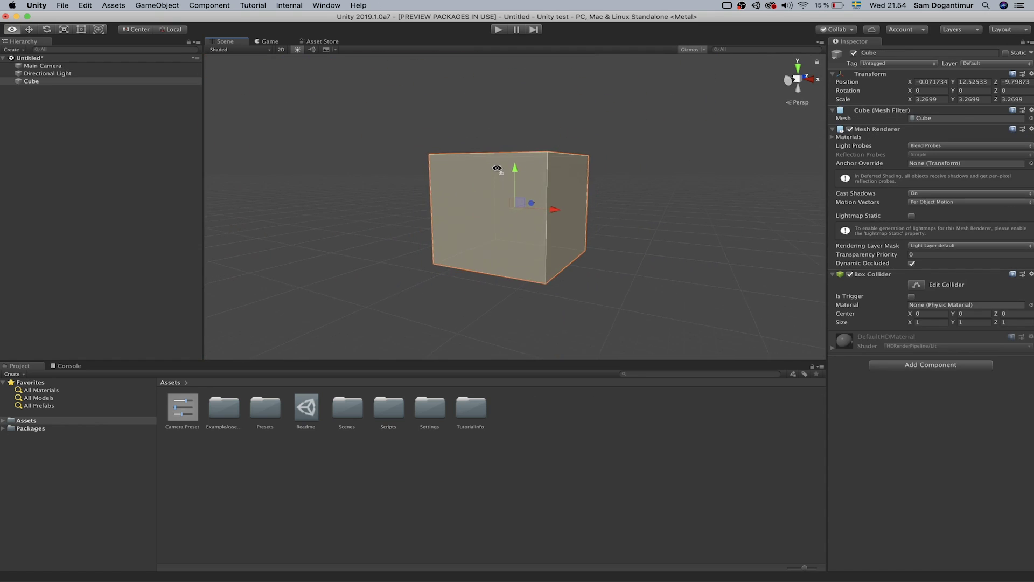
{"action": "scroll", "coordinate": [497, 167], "scroll_direction": "up", "scroll_amount": 5, "text": "alt"}
{"action": "scroll", "coordinate": [508, 164], "scroll_direction": "up", "scroll_amount": 4, "text": "alt"}
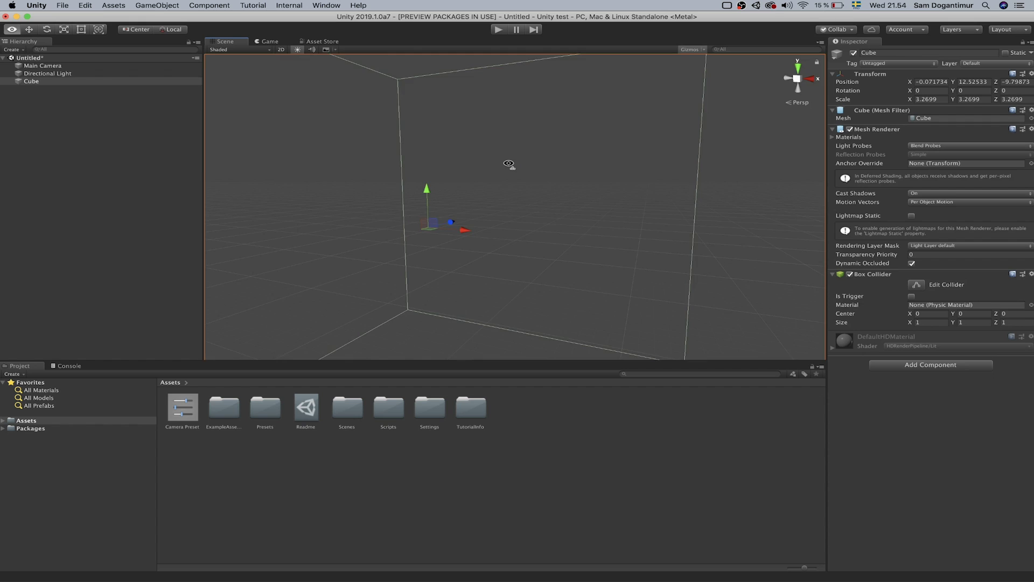
{"action": "left_click_drag", "start_coordinate": [509, 164], "coordinate": [545, 208], "text": "alt"}
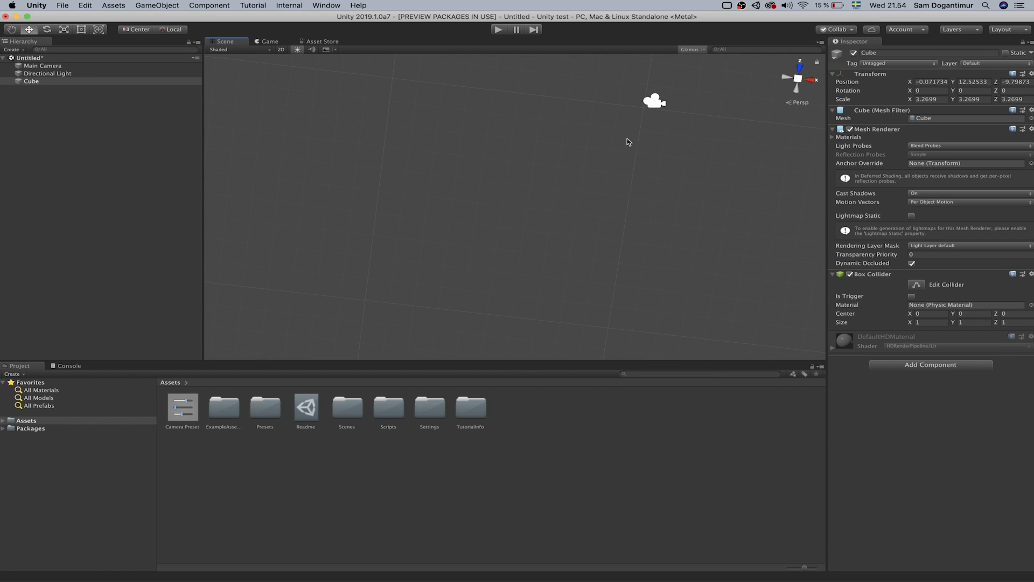
{"action": "left_click", "coordinate": [653, 103]}
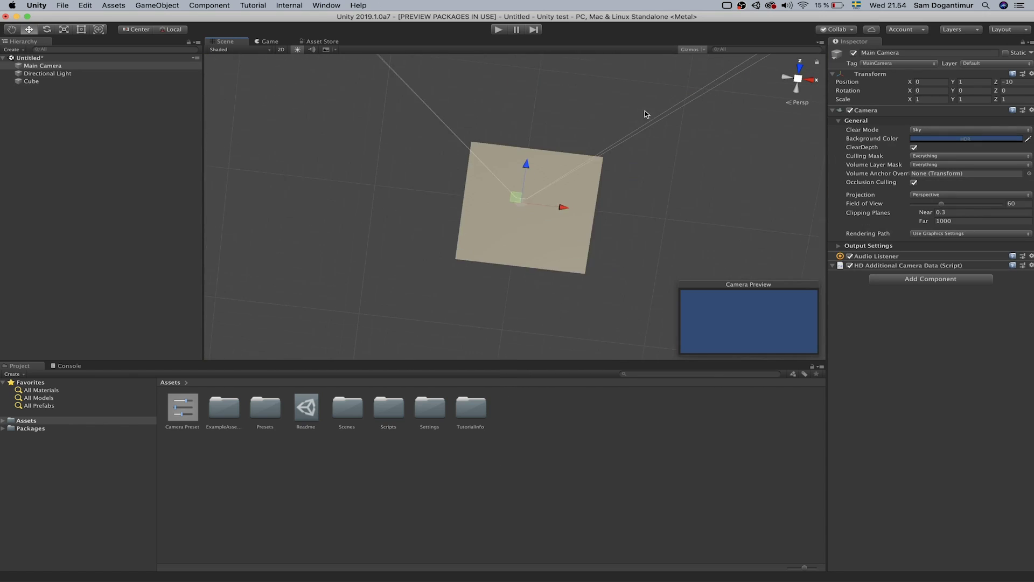
{"action": "left_click", "coordinate": [505, 235]}
{"action": "left_click", "coordinate": [524, 204]}
{"action": "left_click", "coordinate": [501, 238]}
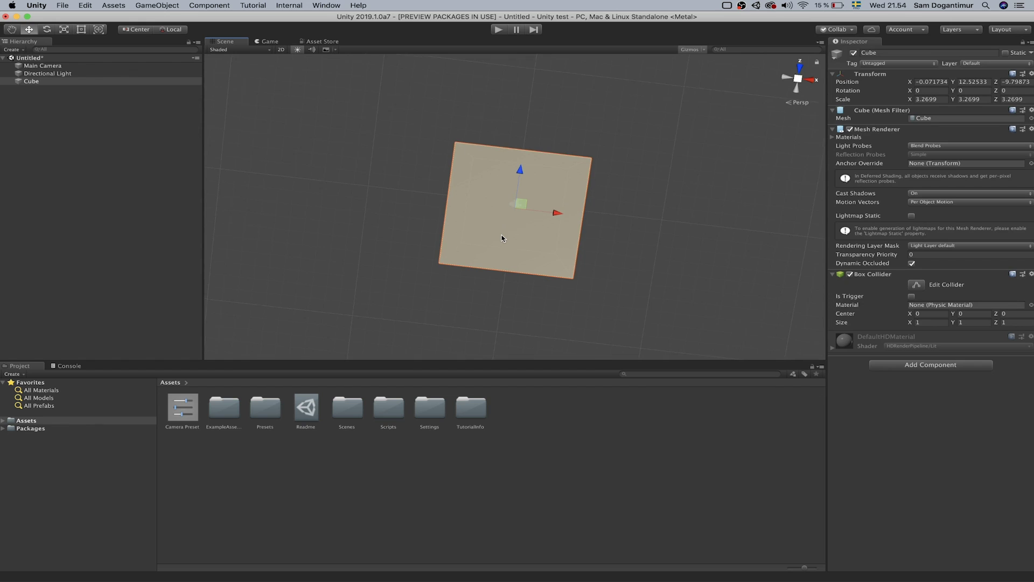
{"action": "left_click_drag", "start_coordinate": [477, 247], "coordinate": [528, 272], "text": "alt"}
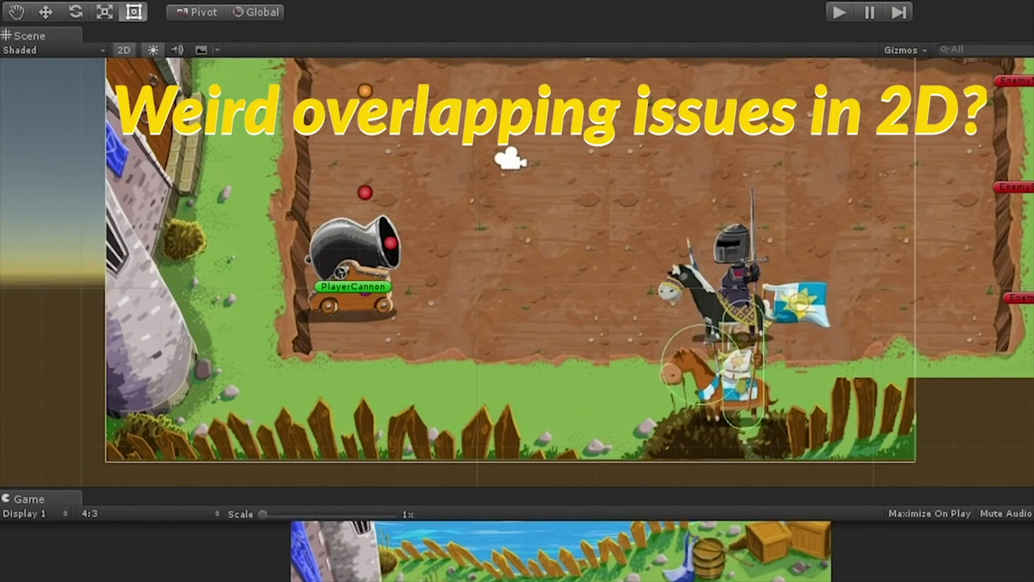
Change the Graphics Transparency Sort Mode to Custom Axis to expose the X, Y, Z fields.
{"action": "left_click", "coordinate": [565, 45]}
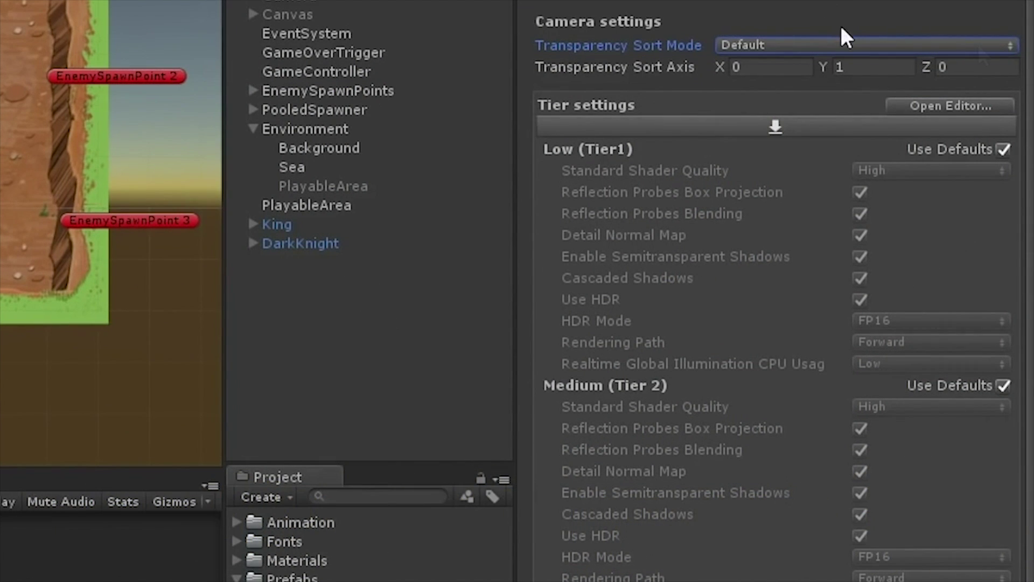
{"action": "left_click", "coordinate": [862, 44]}
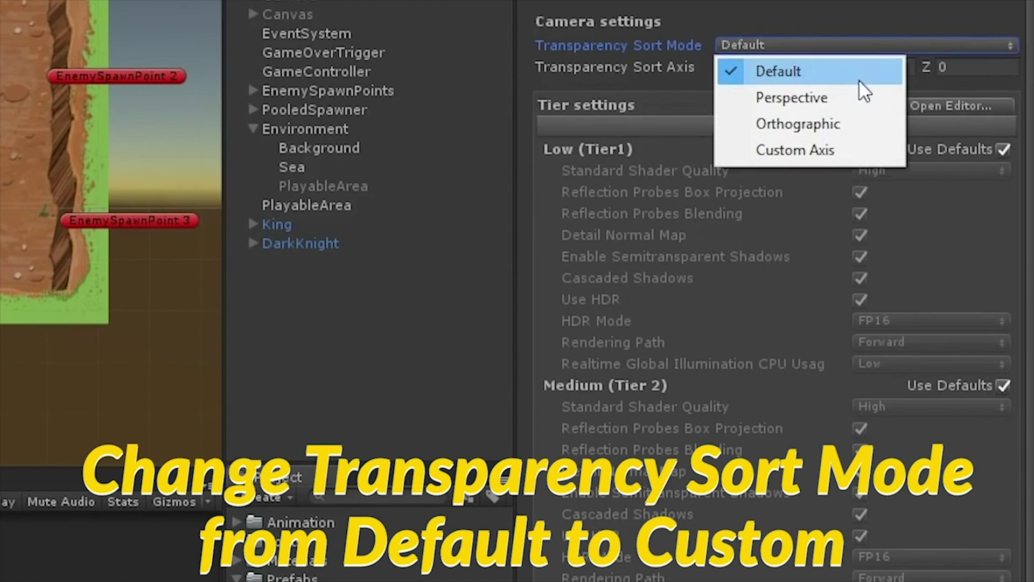
{"action": "left_click", "coordinate": [857, 149]}
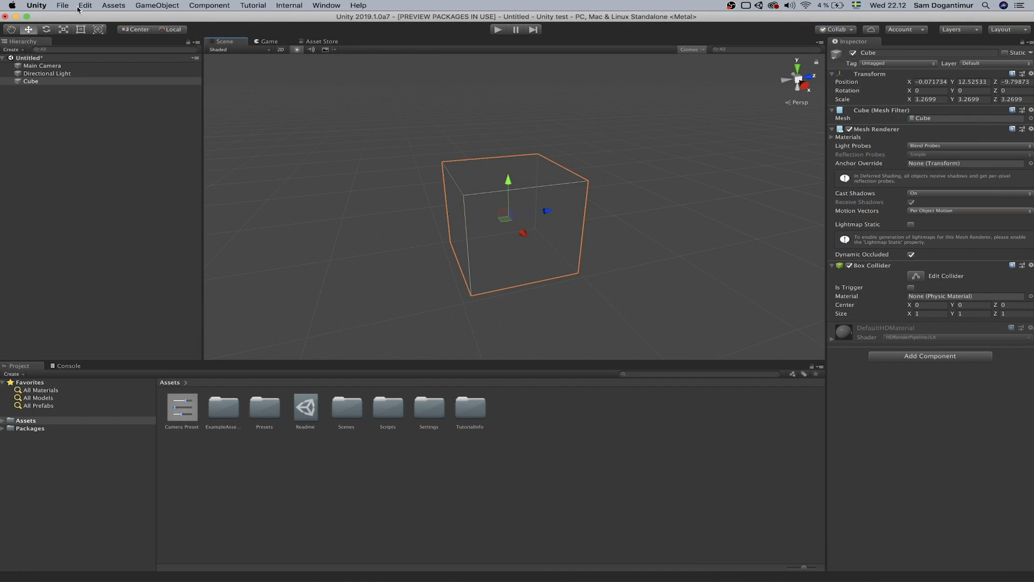
In Graphics settings, set the transparency sort axis to Y 1, Z 0 with Custom Axis mode.
{"action": "left_click", "coordinate": [84, 6]}
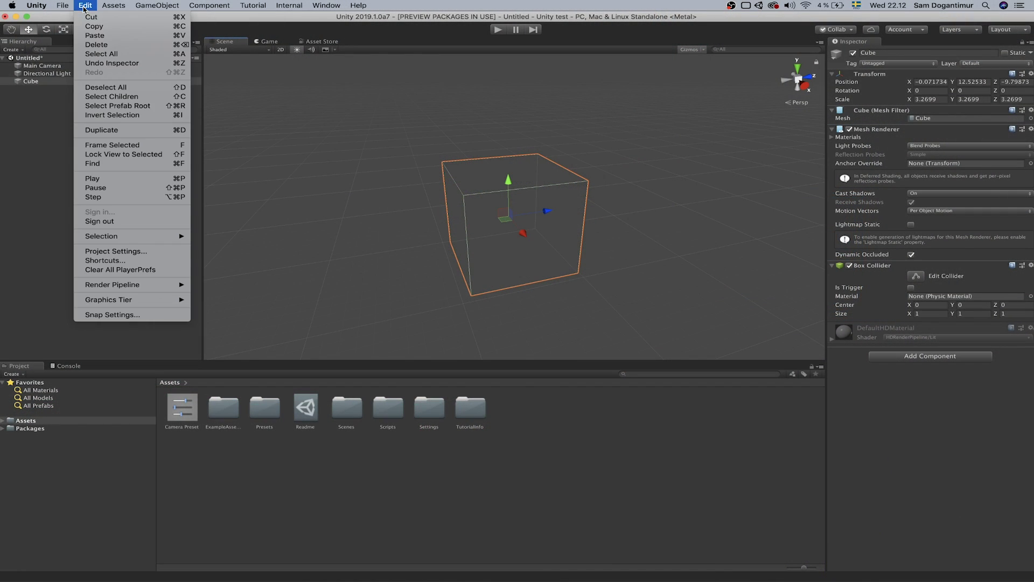
{"action": "left_click", "coordinate": [106, 254]}
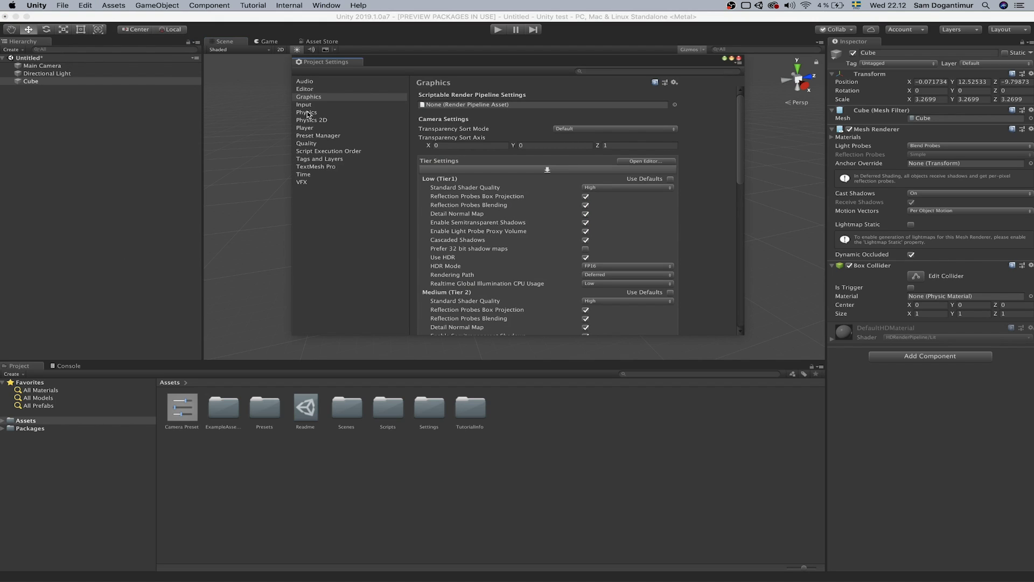
{"action": "left_click", "coordinate": [322, 100]}
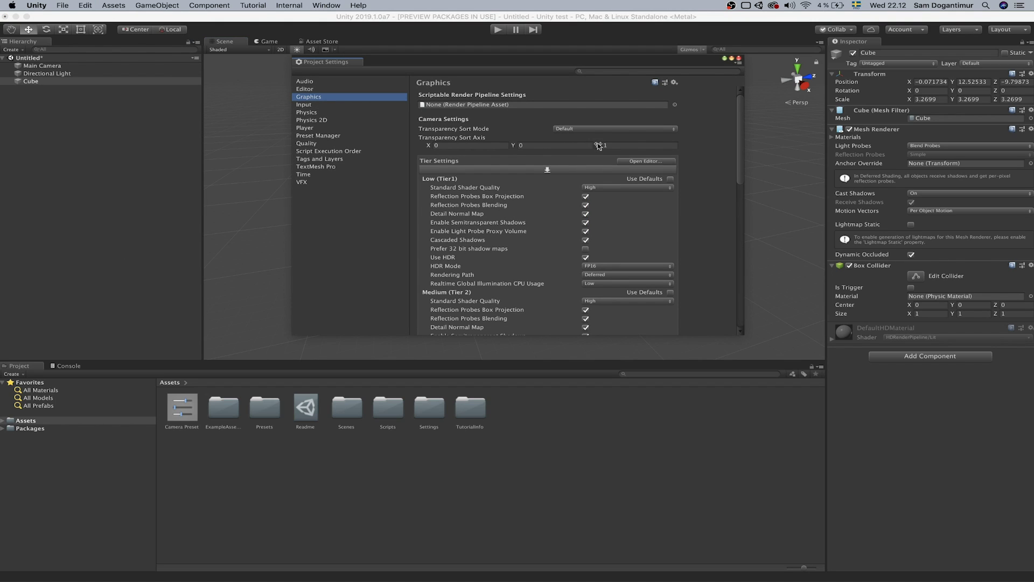
{"action": "left_click", "coordinate": [538, 145]}
{"action": "type", "text": "1"}
{"action": "left_click", "coordinate": [607, 145]}
{"action": "type", "text": "0"}
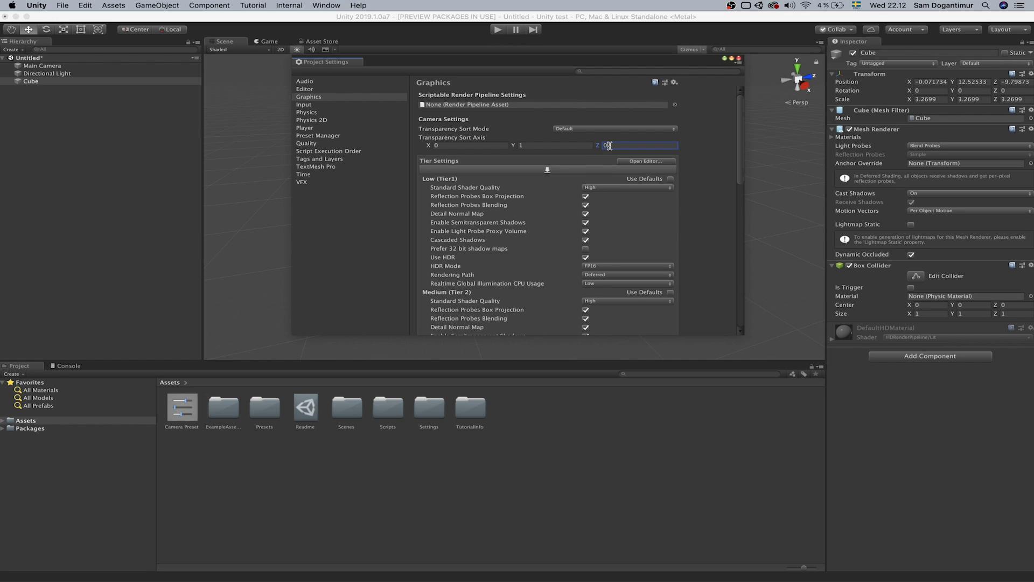
{"action": "left_click", "coordinate": [578, 130]}
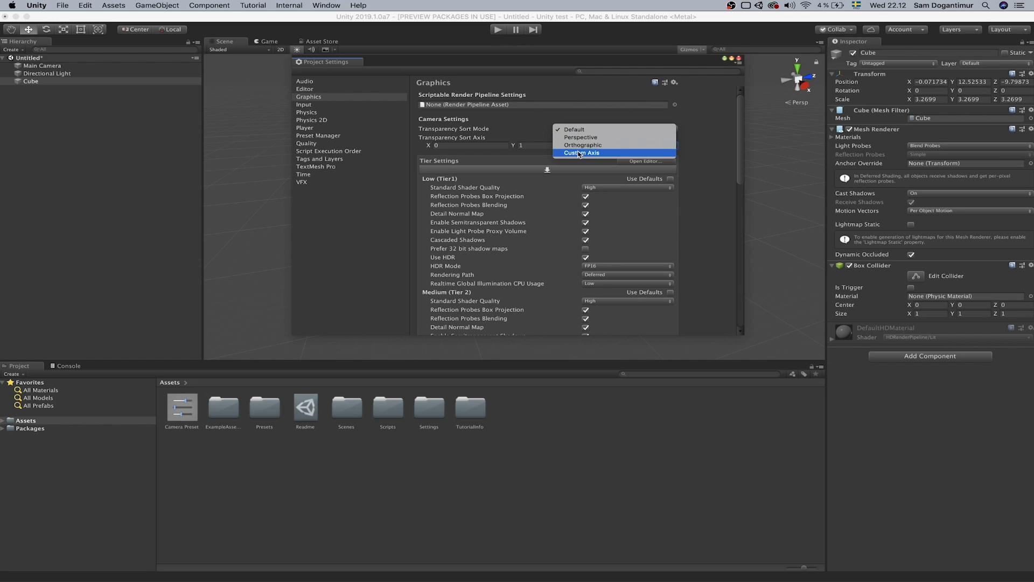
{"action": "left_click", "coordinate": [610, 155]}
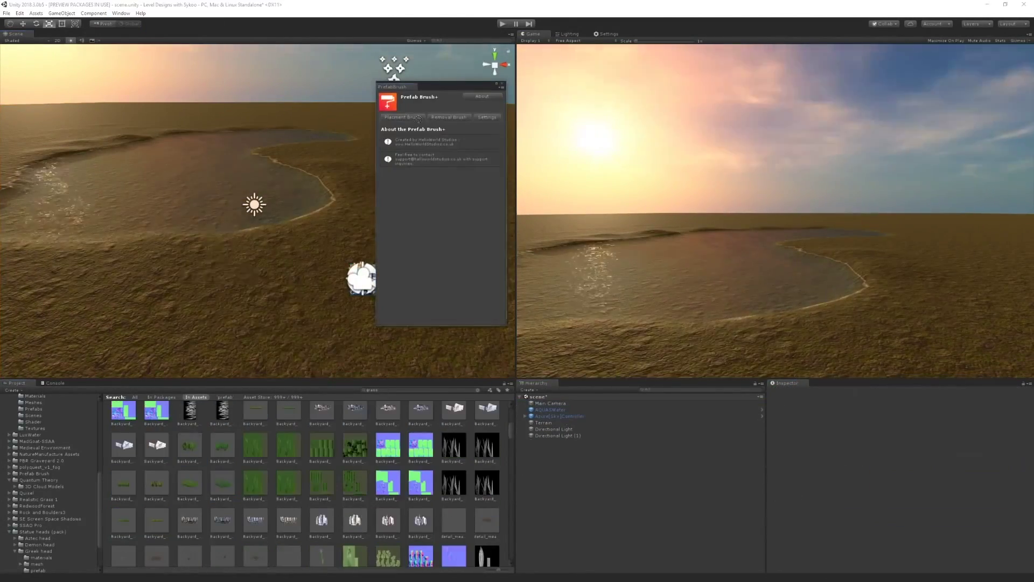
Pick the grass cluster prefab for painting and select the first painted grass object.
{"action": "left_click", "coordinate": [225, 482]}
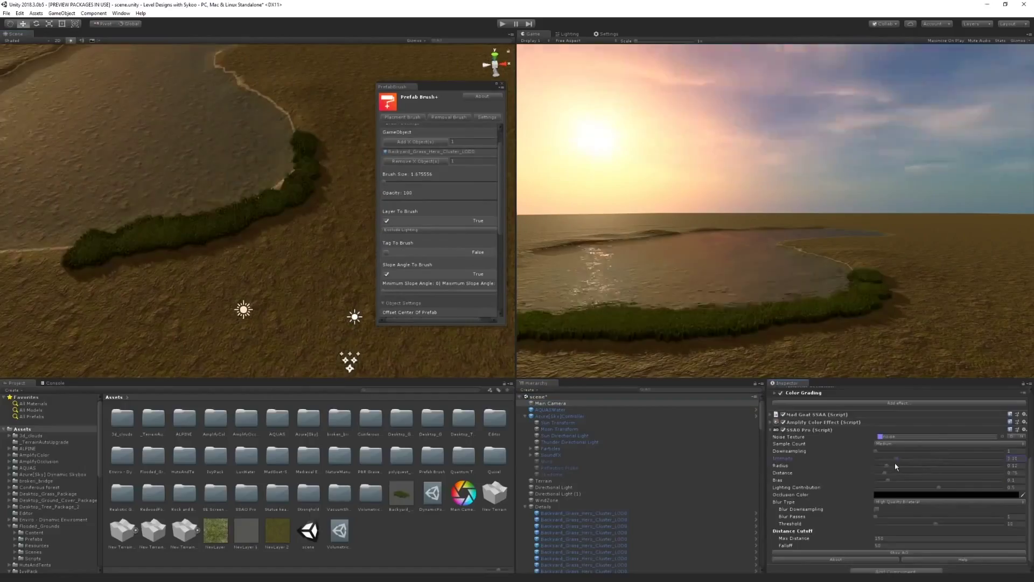
{"action": "left_click", "coordinate": [607, 514]}
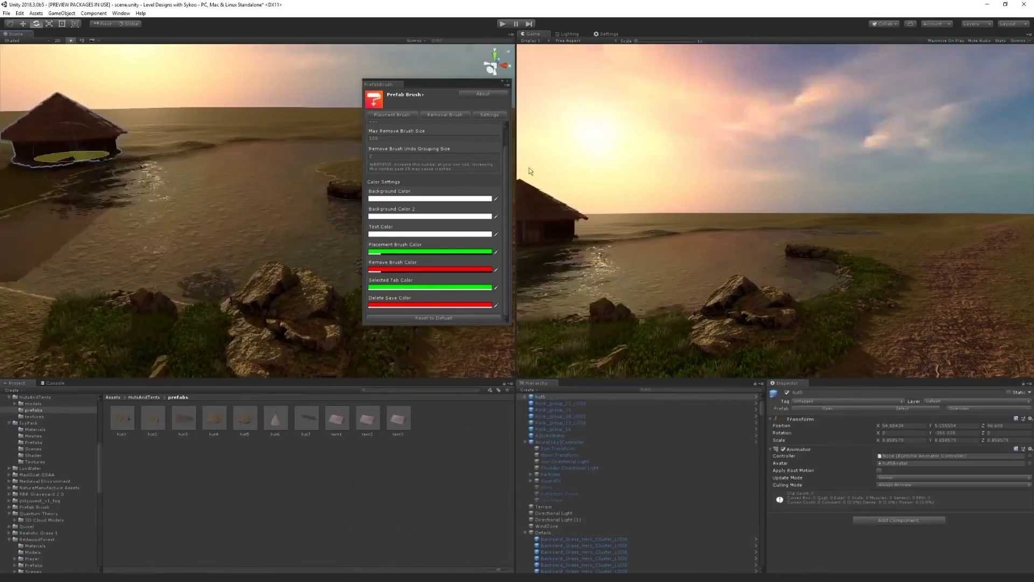
Bring up the GameObject menu to begin placing trees, rocks and stones around the lake.
{"action": "left_click", "coordinate": [51, 13]}
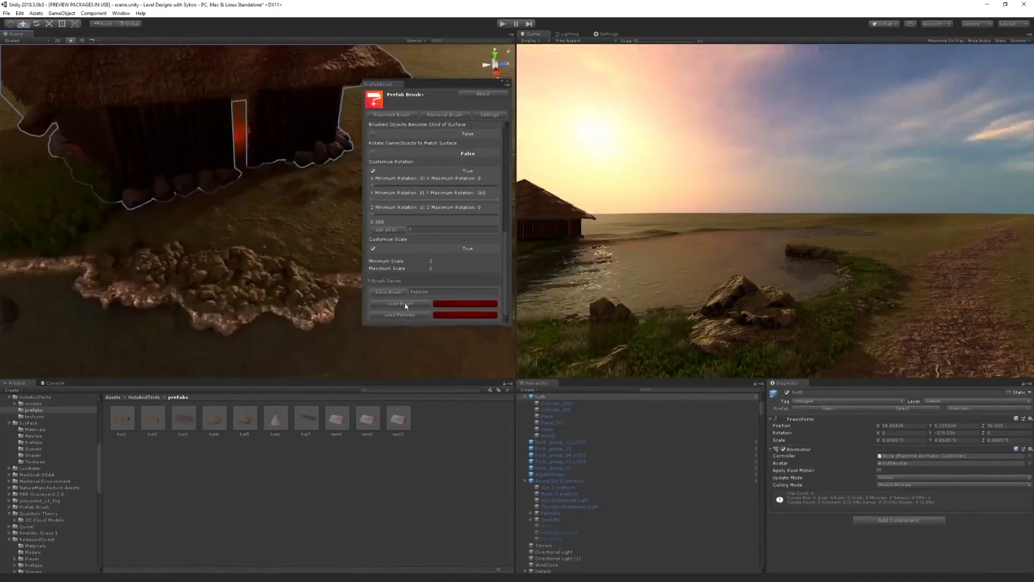